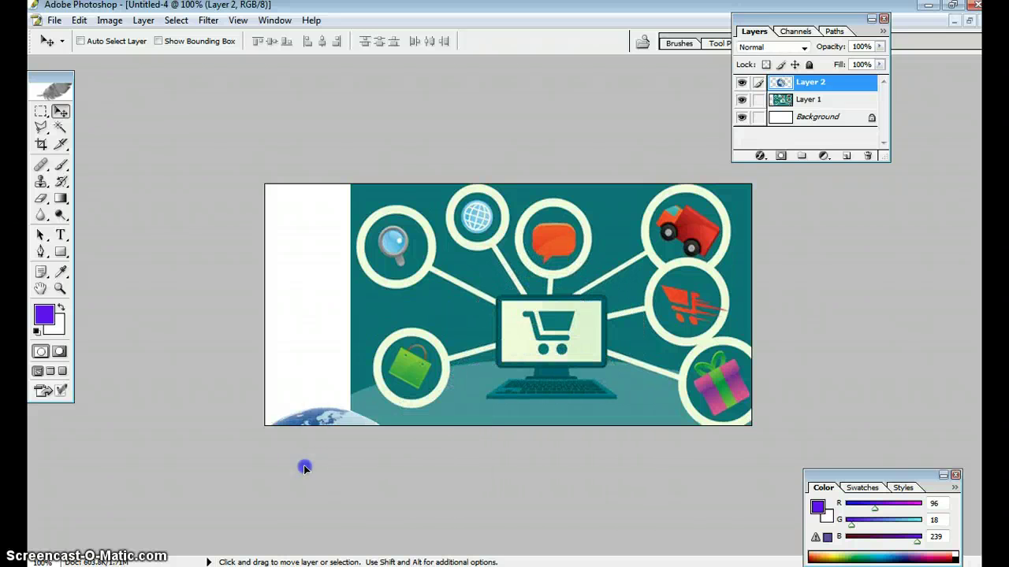
Step: Move the e-commerce globe layer to the middle of the banner and scale it to about 71% width and 73% height
drag(305, 468, 535, 266)
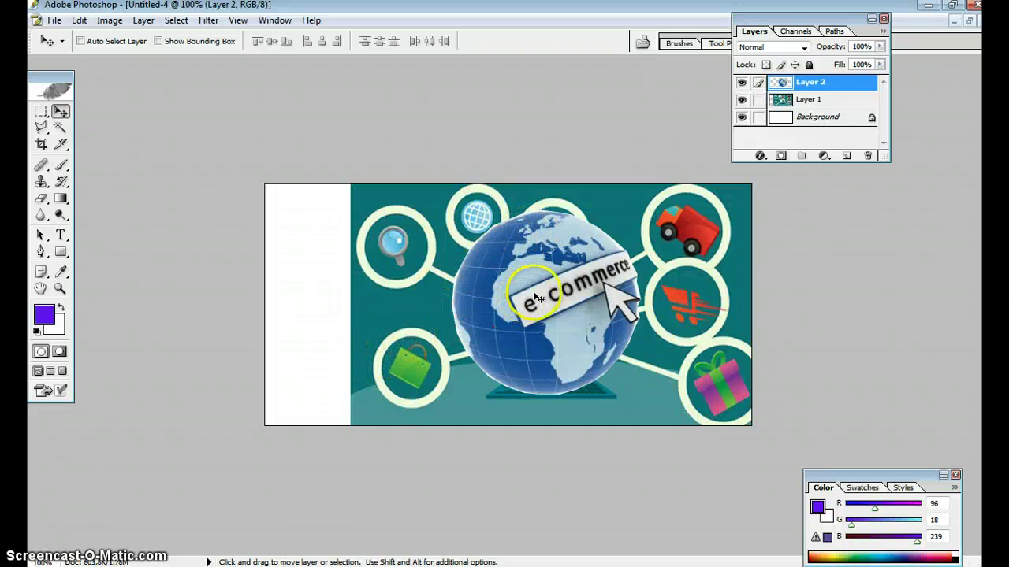
drag(579, 291, 576, 318)
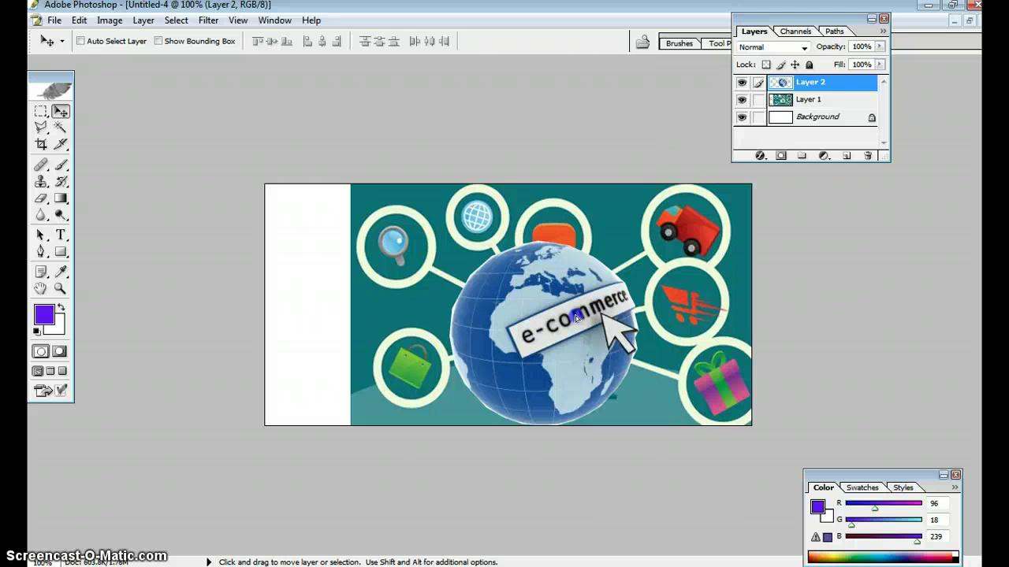
click(79, 20)
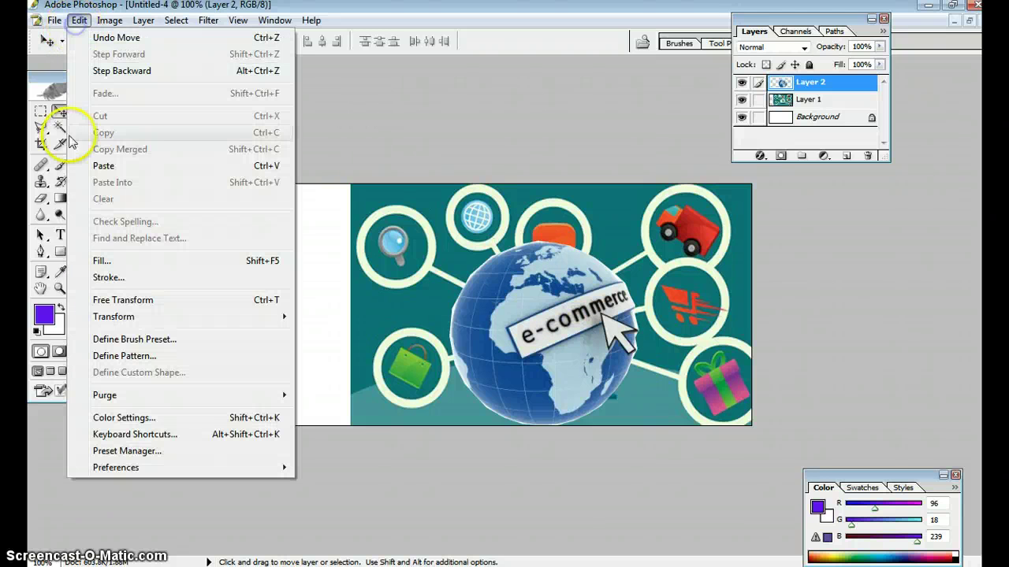
mouse_move(209, 316)
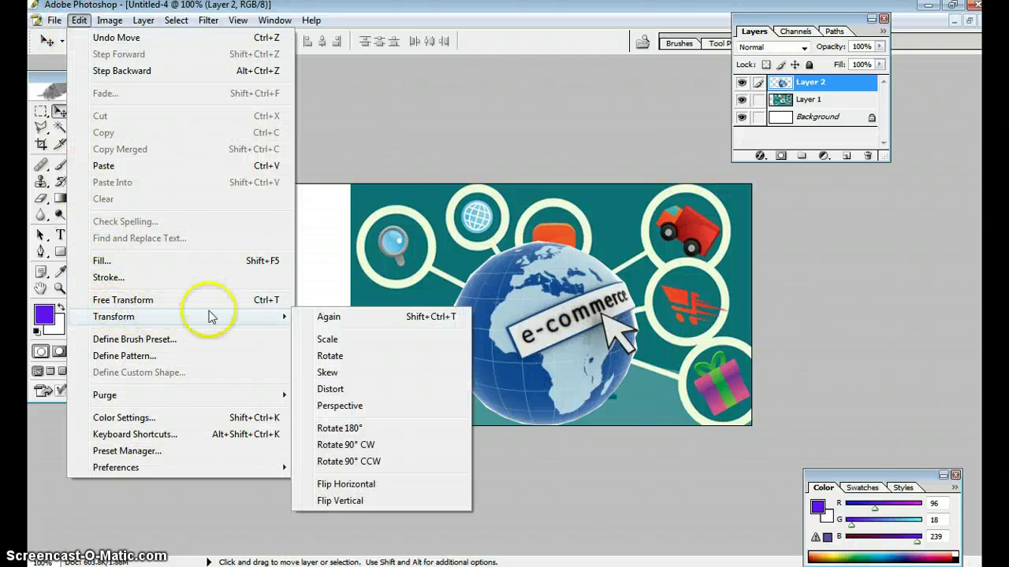
click(328, 338)
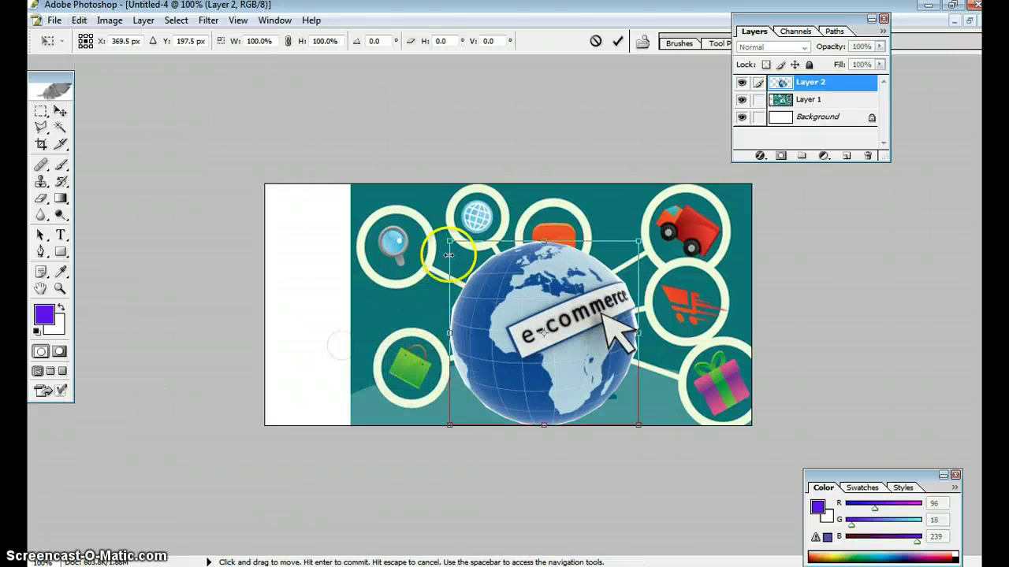
drag(451, 241, 504, 292)
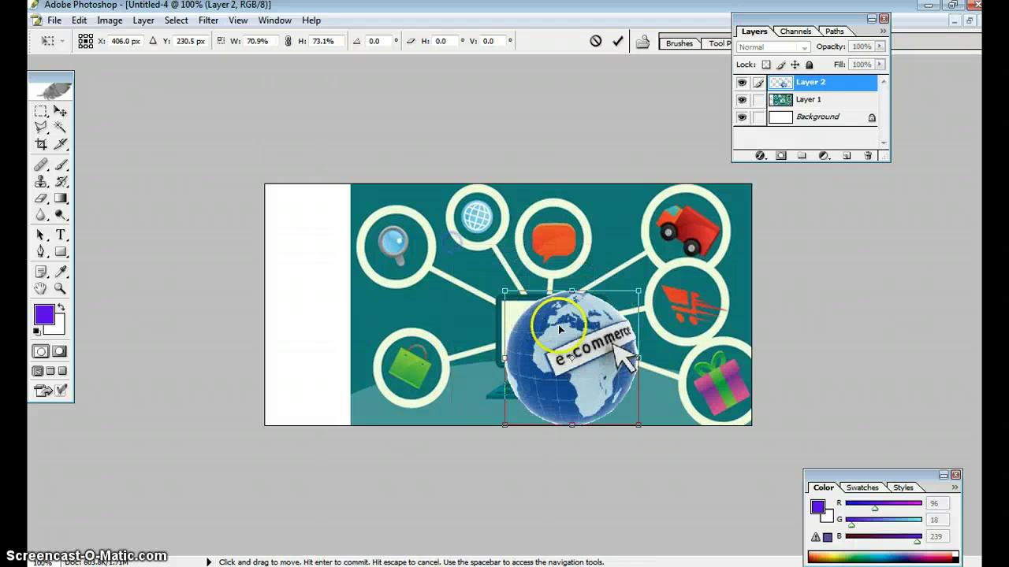
Step: Shrink the globe to about 34% of its size, position it on the computer monitor's screen, and apply the transformation
drag(558, 325, 547, 248)
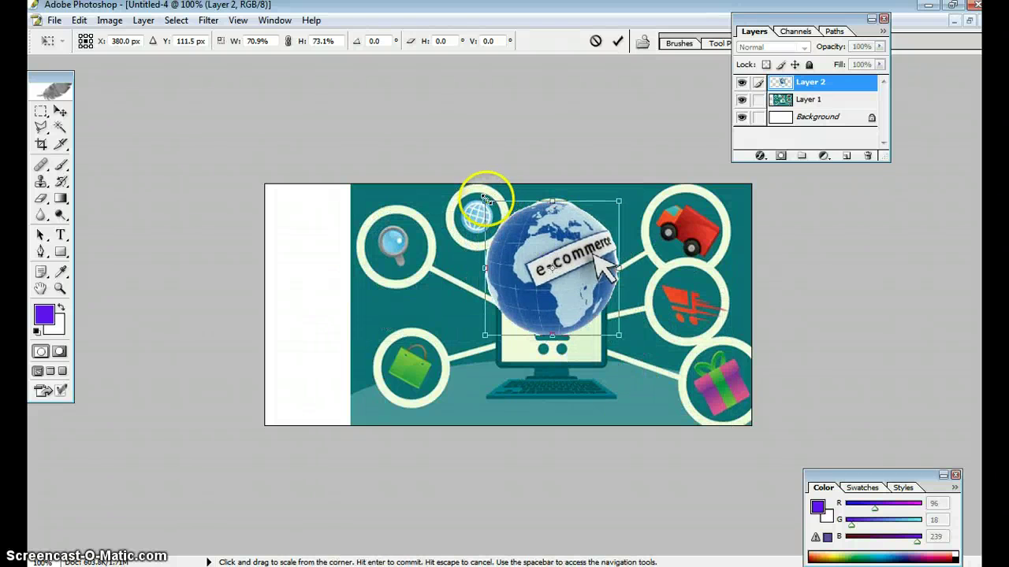
drag(484, 199, 516, 231)
drag(577, 228, 563, 273)
drag(501, 280, 520, 299)
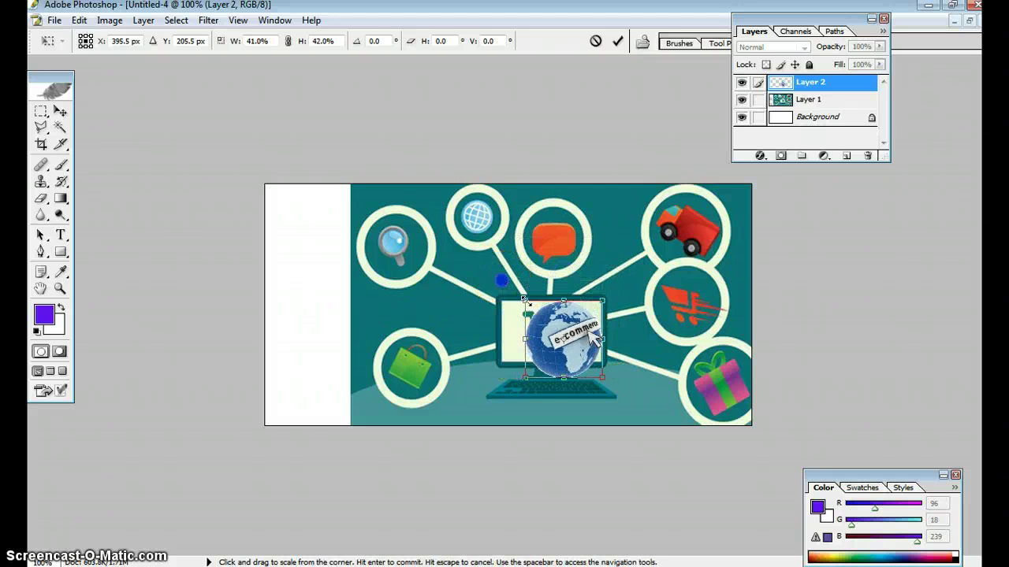
drag(572, 344, 556, 331)
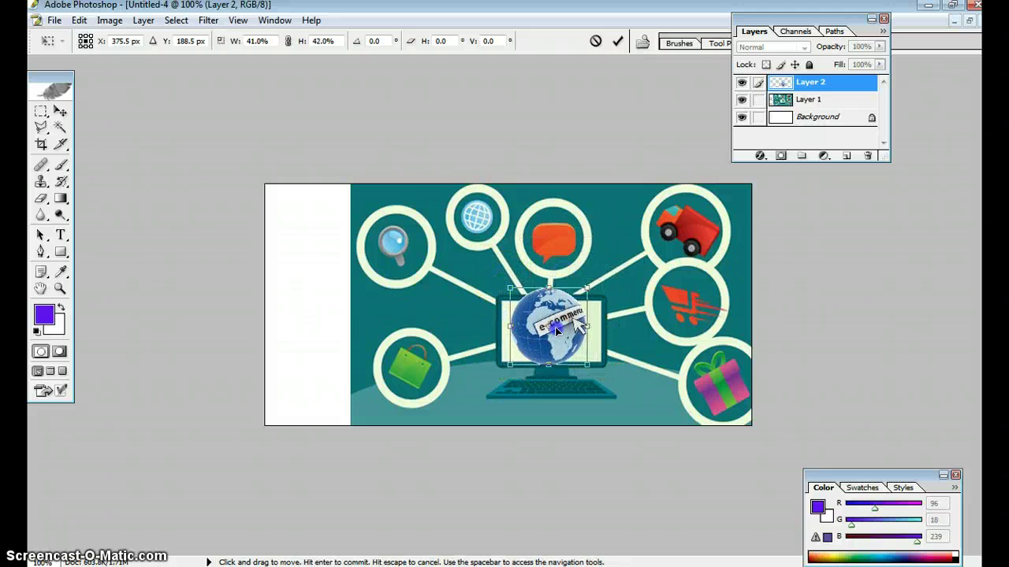
drag(505, 285, 516, 295)
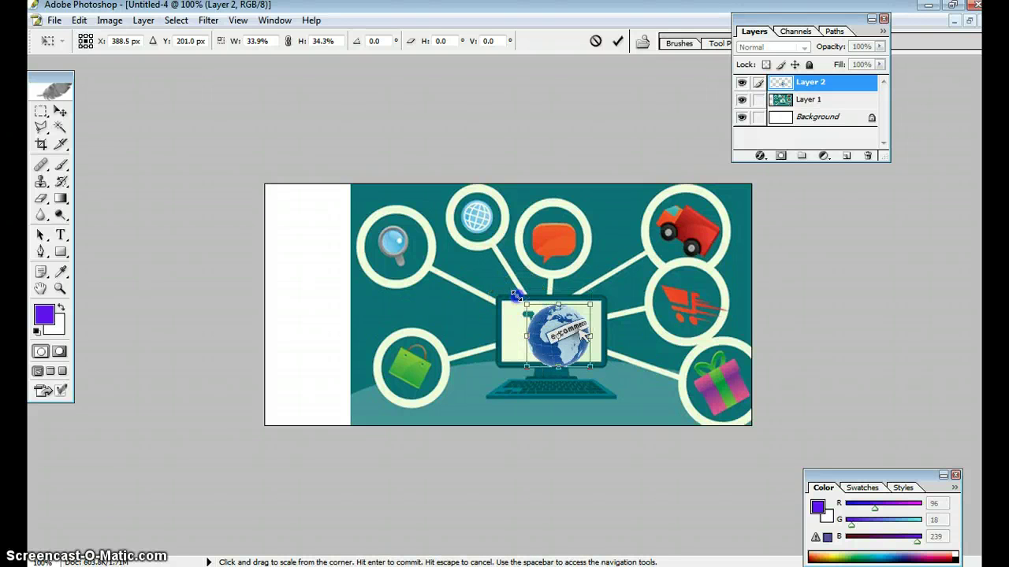
drag(567, 331, 558, 326)
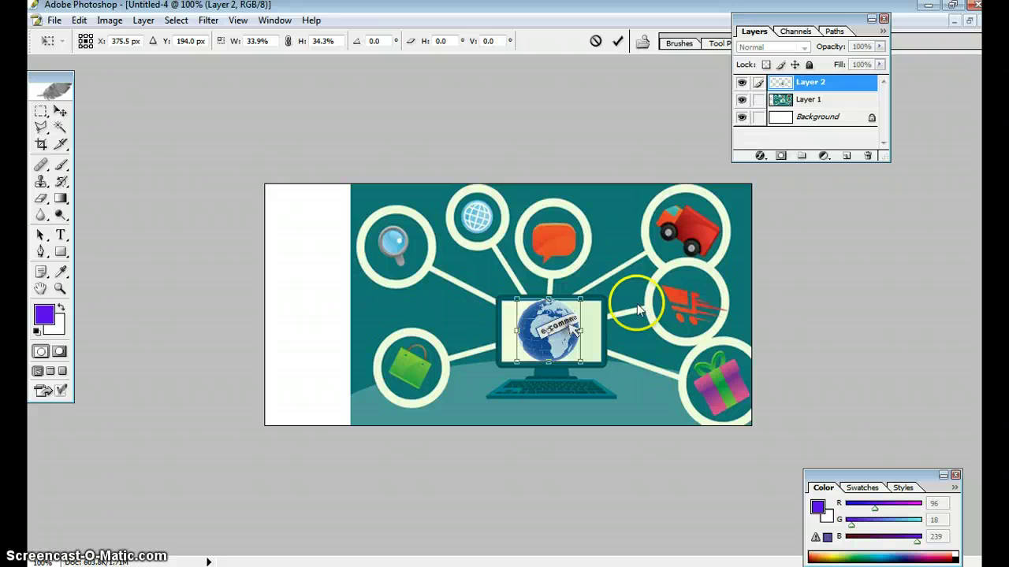
click(54, 21)
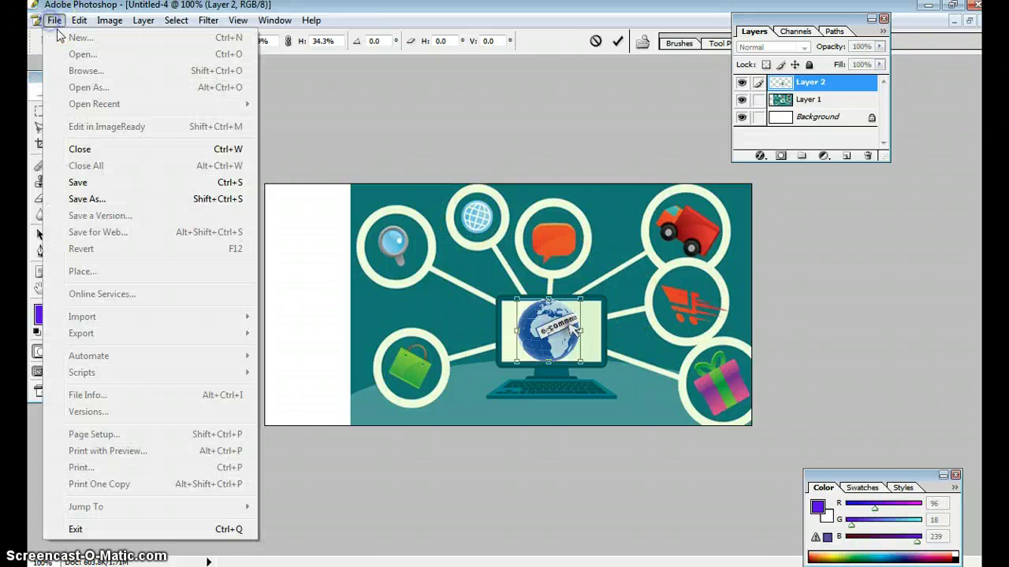
click(592, 142)
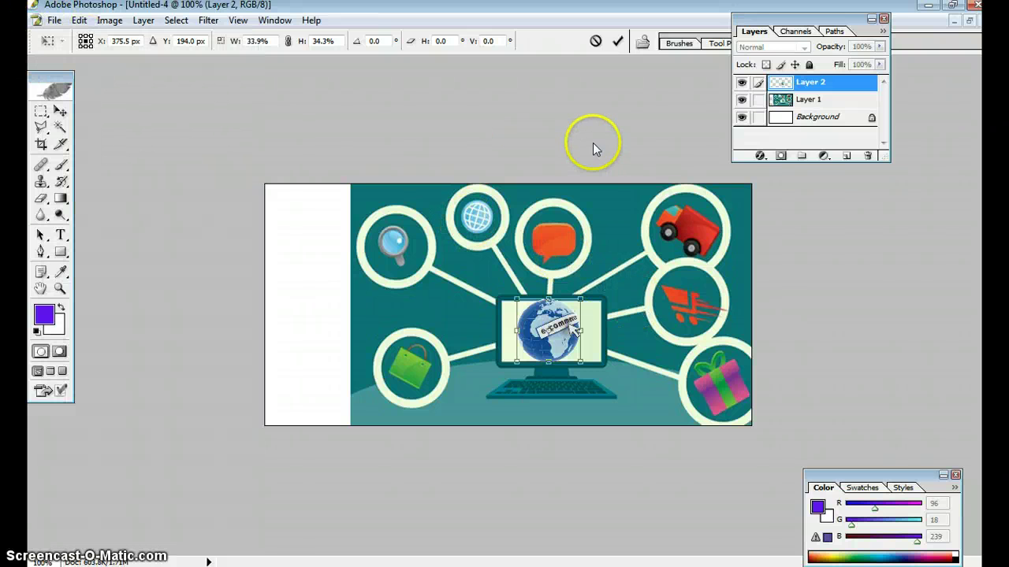
click(47, 115)
click(495, 229)
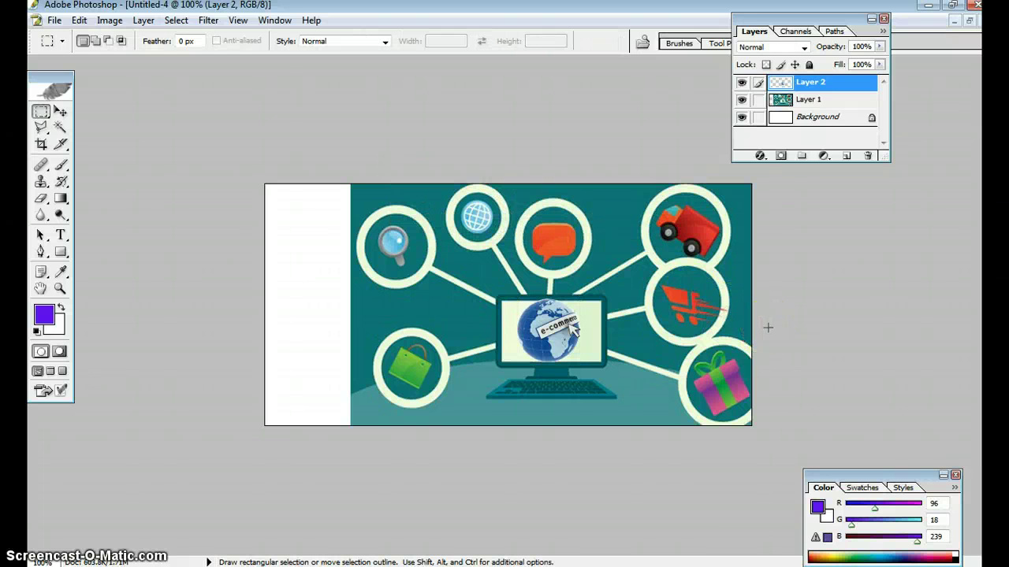
mouse_move(608, 361)
mouse_down()
mouse_move(575, 360)
mouse_move(601, 362)
mouse_up()
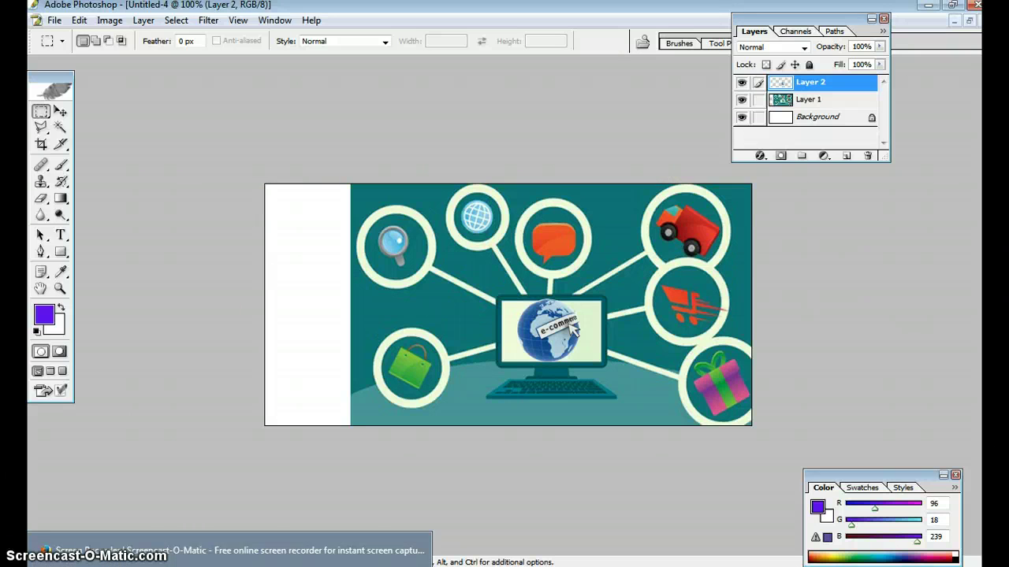
Step: Switch to Google Chrome and search Google Images for "24/7 business online"
key(super)
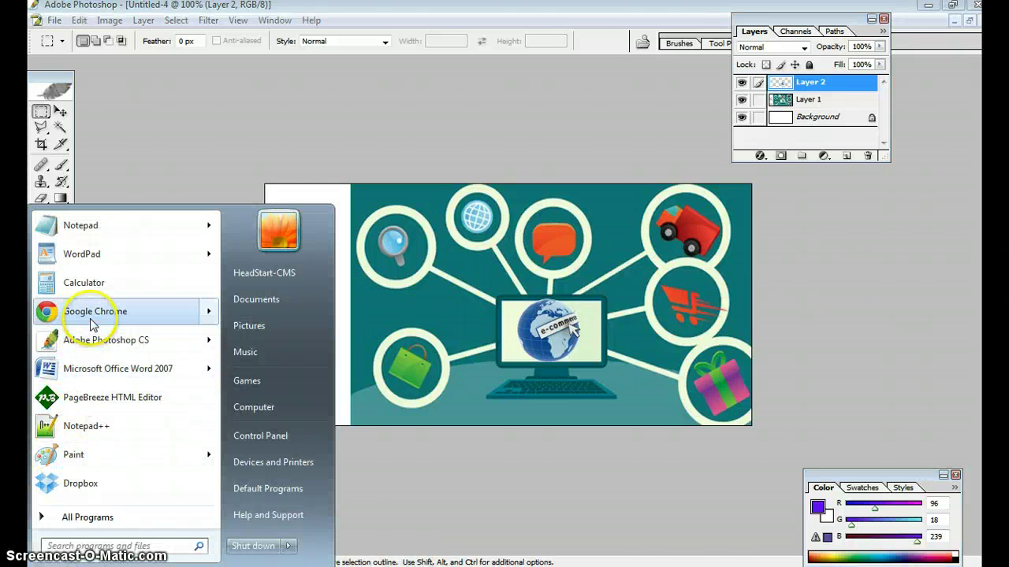
key(Escape)
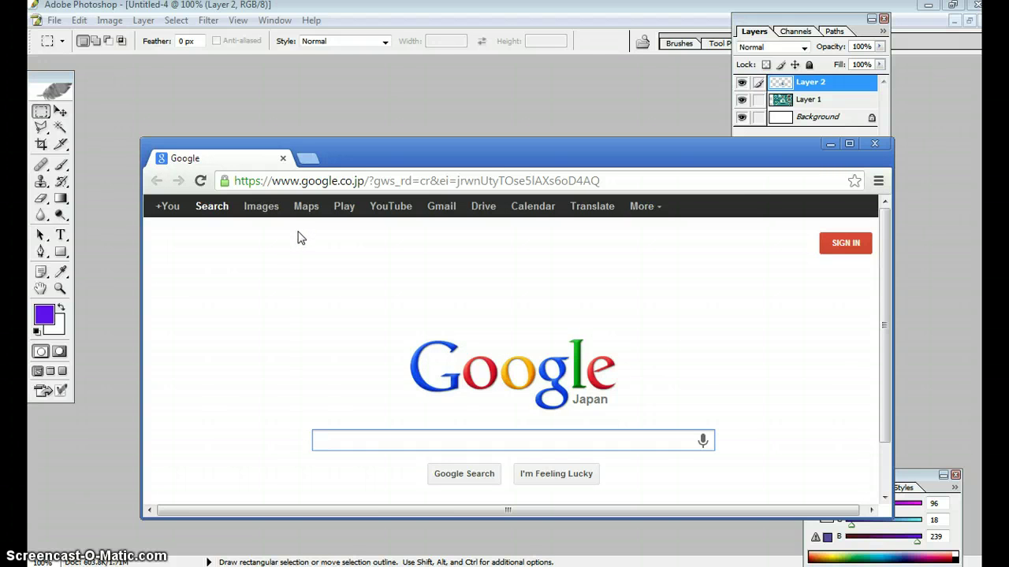
click(261, 207)
click(431, 443)
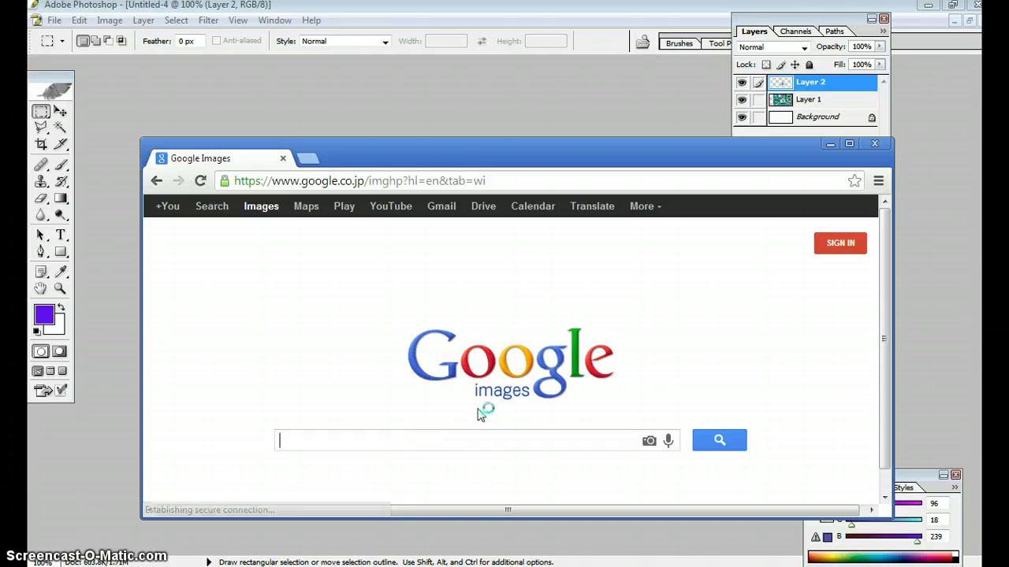
text(24/)
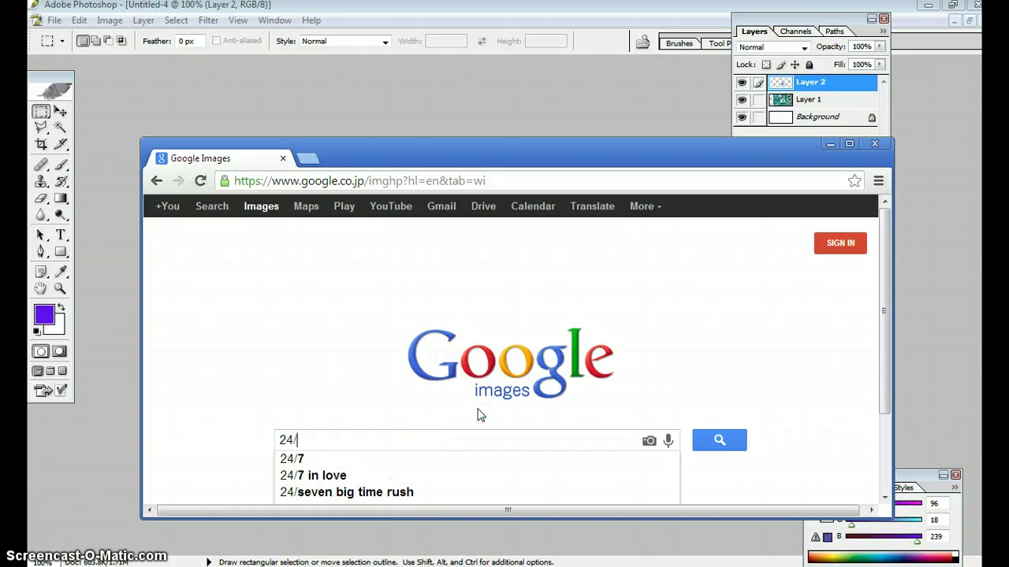
text(7 business)
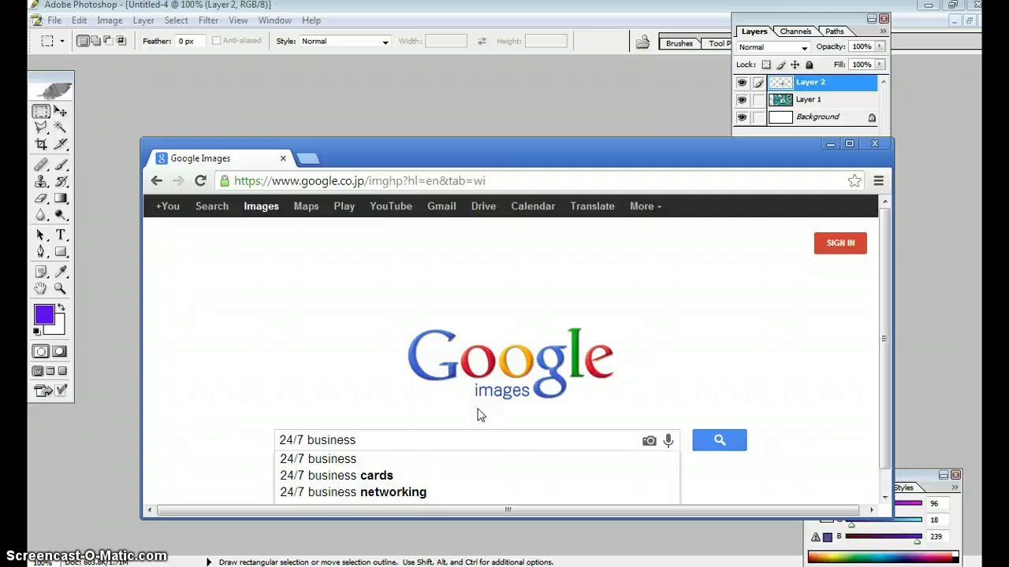
text(online)
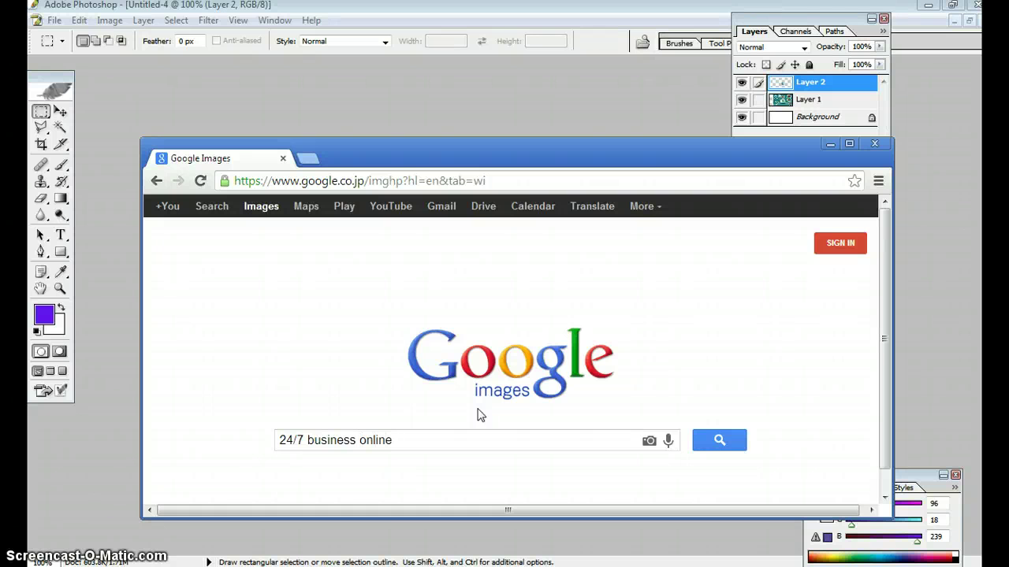
key(Return)
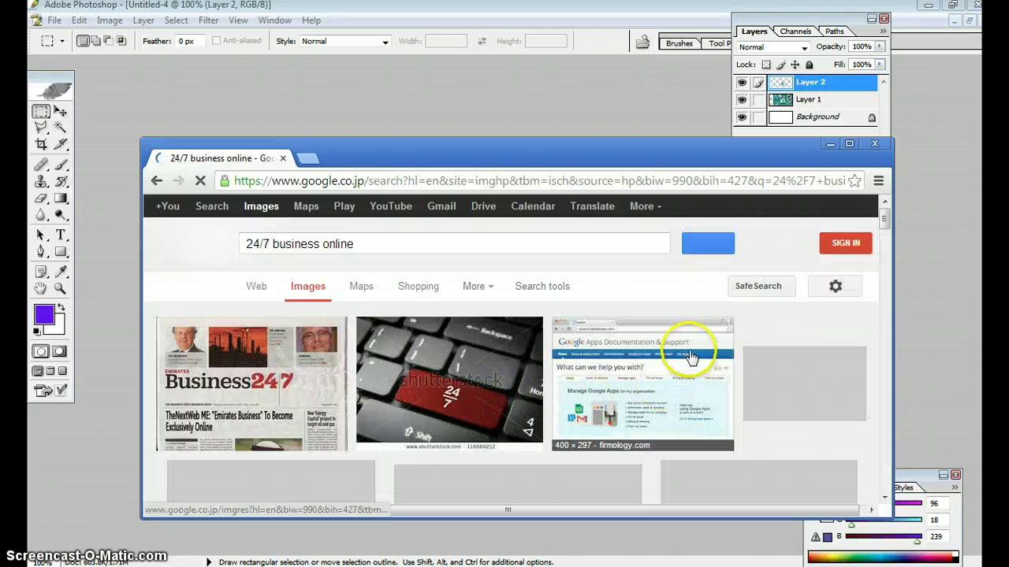
Step: Browse the image results for a picture that represents a 24/7 online business
scroll(711, 316, down, 3)
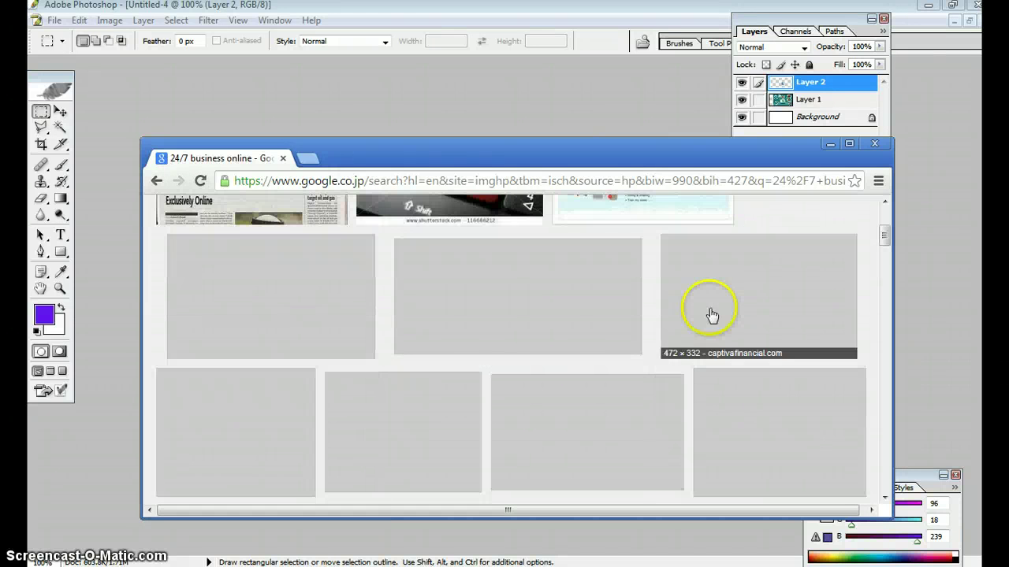
scroll(725, 316, up, 1)
scroll(759, 316, down, 3)
scroll(759, 318, up, 1)
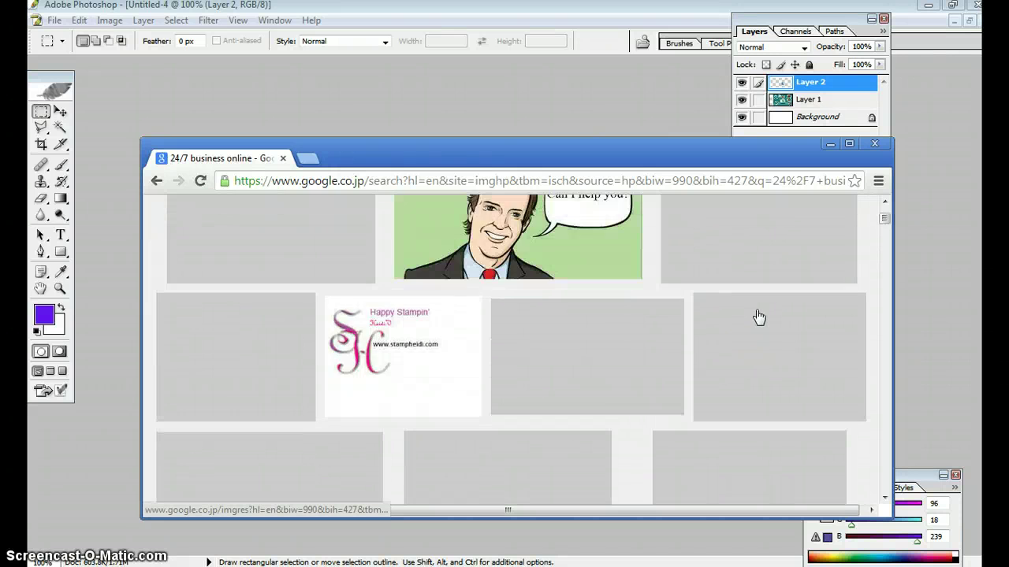
scroll(759, 317, up, 1)
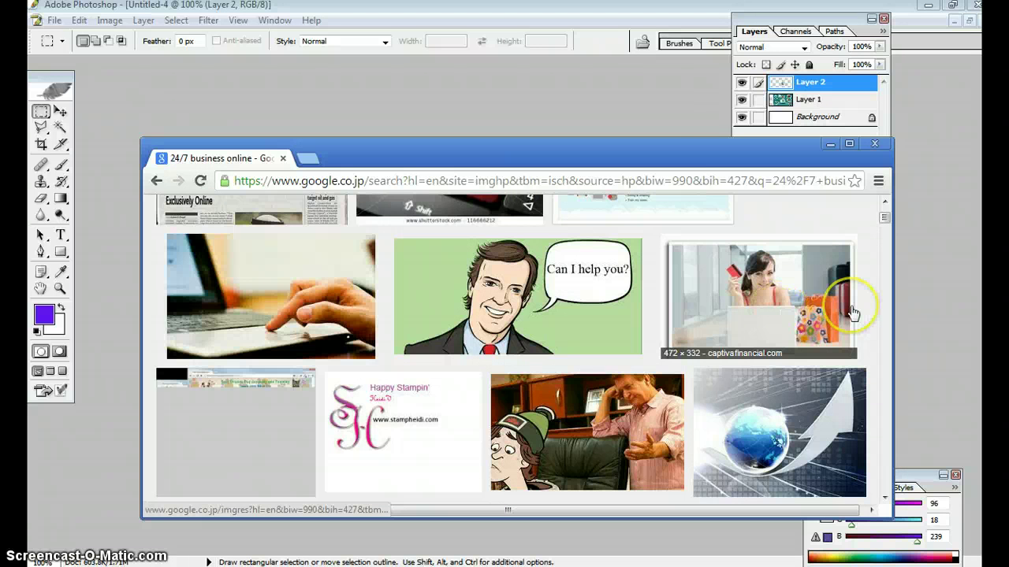
scroll(852, 313, down, 5)
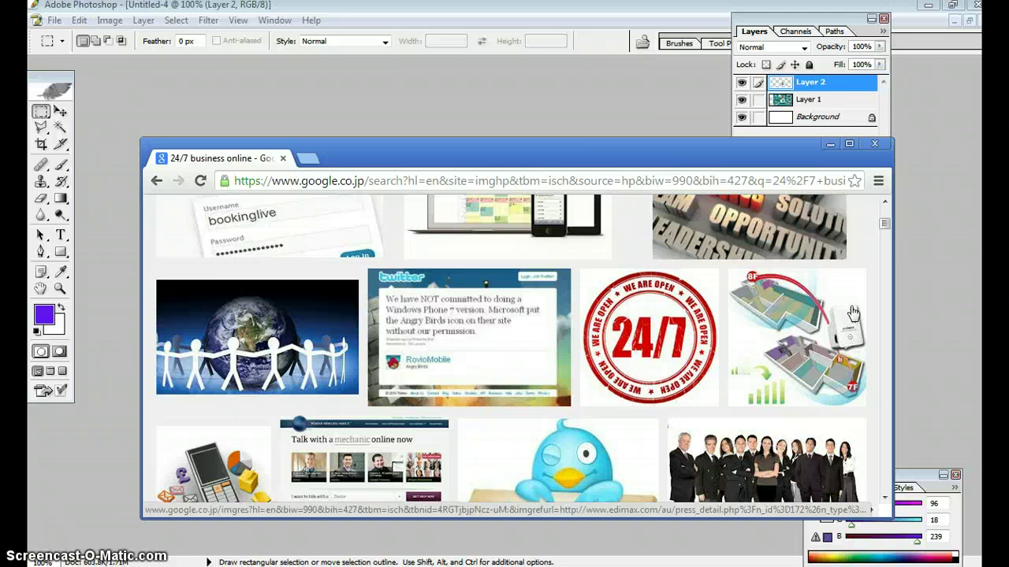
scroll(852, 313, down, 2)
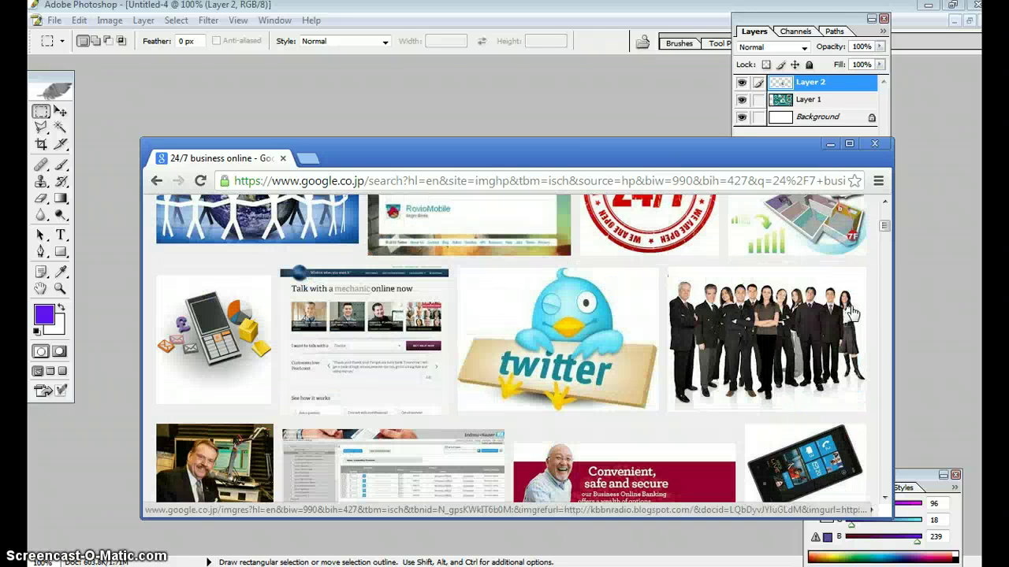
scroll(852, 313, down, 4)
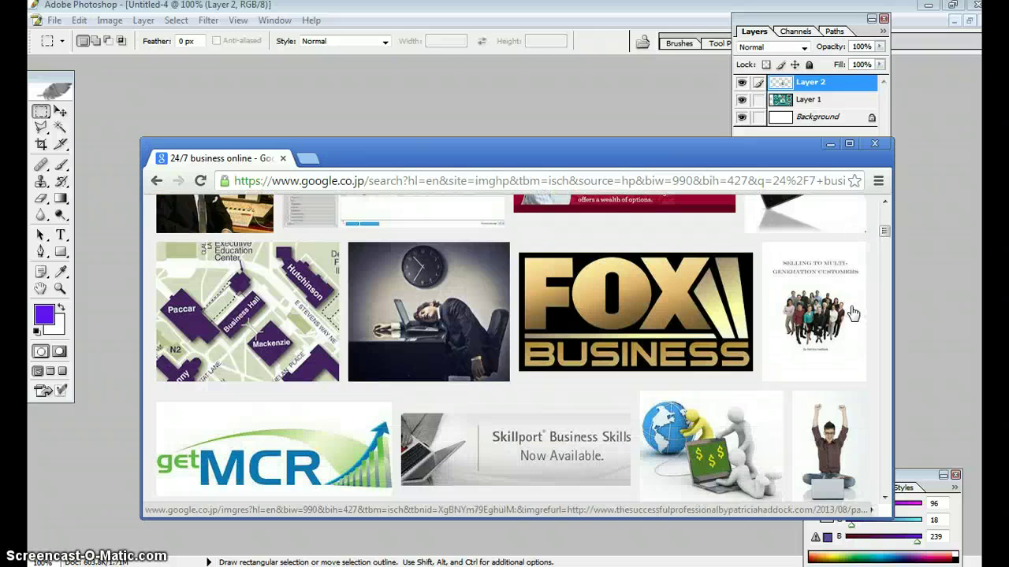
scroll(851, 312, down, 1)
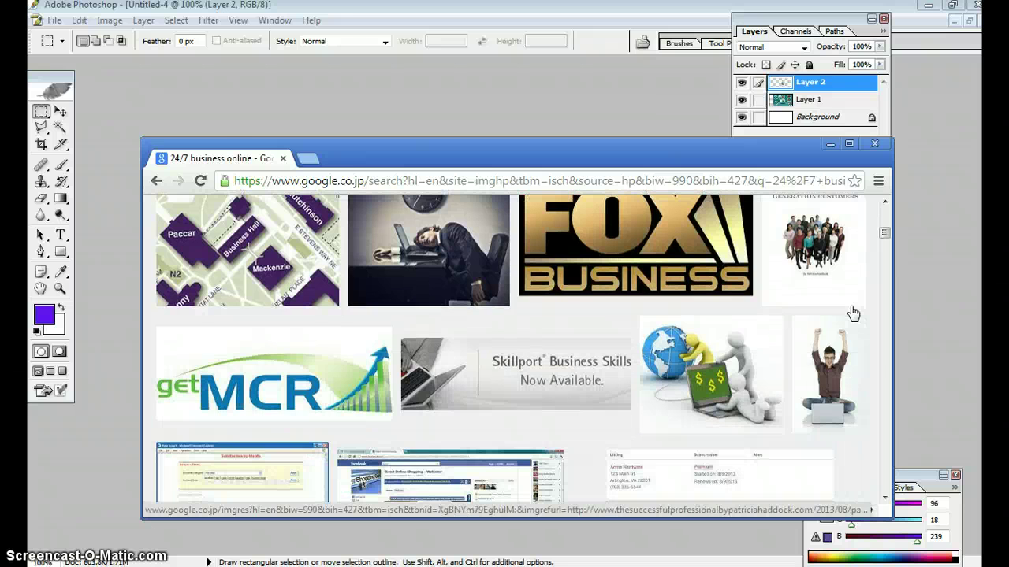
scroll(852, 313, up, 4)
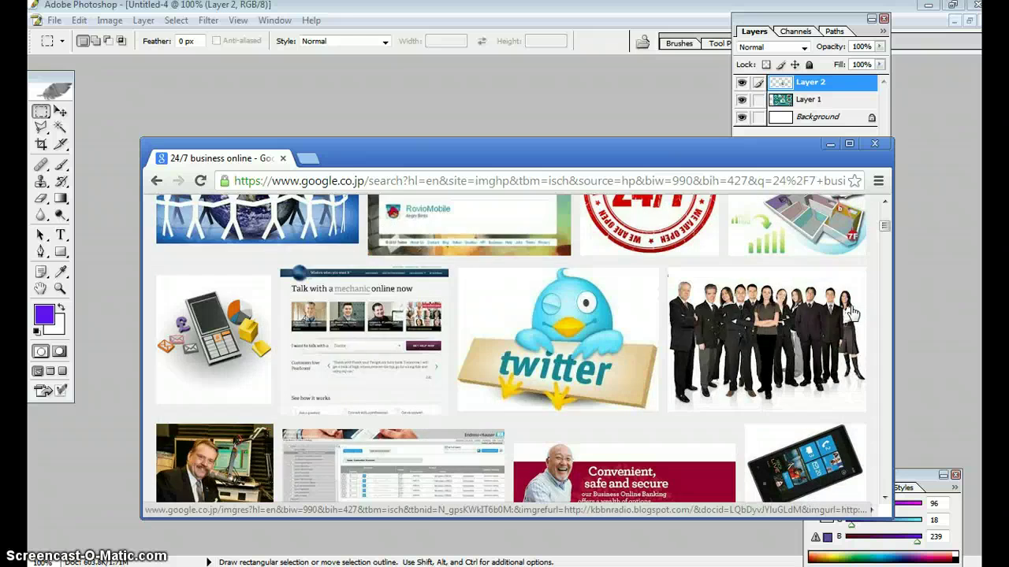
scroll(852, 312, up, 2)
Step: Compare the previews of the "We Are Open 24/7" stamp and the 24/7 clock icon, and open the clock icon's source page
click(754, 333)
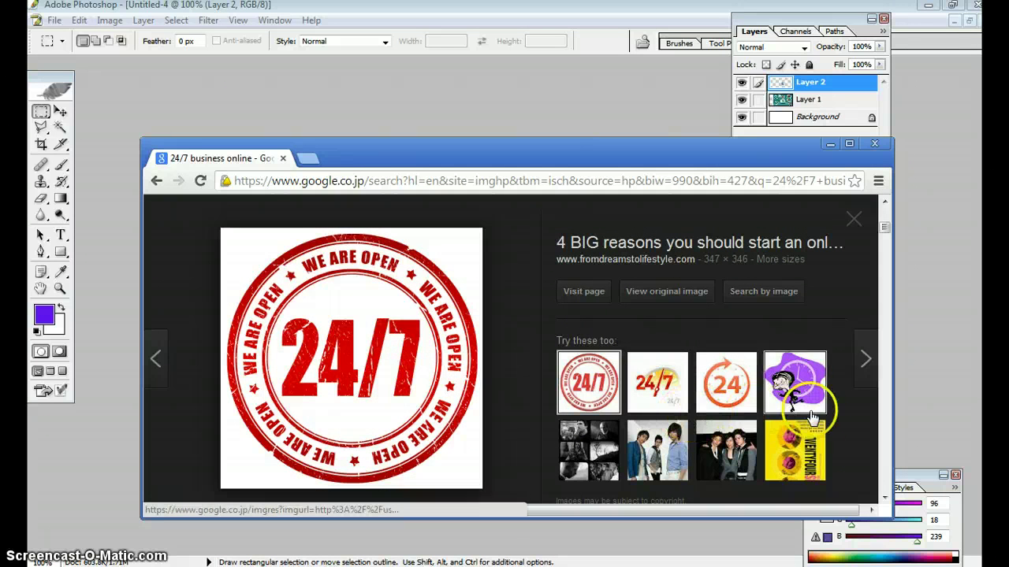
click(674, 390)
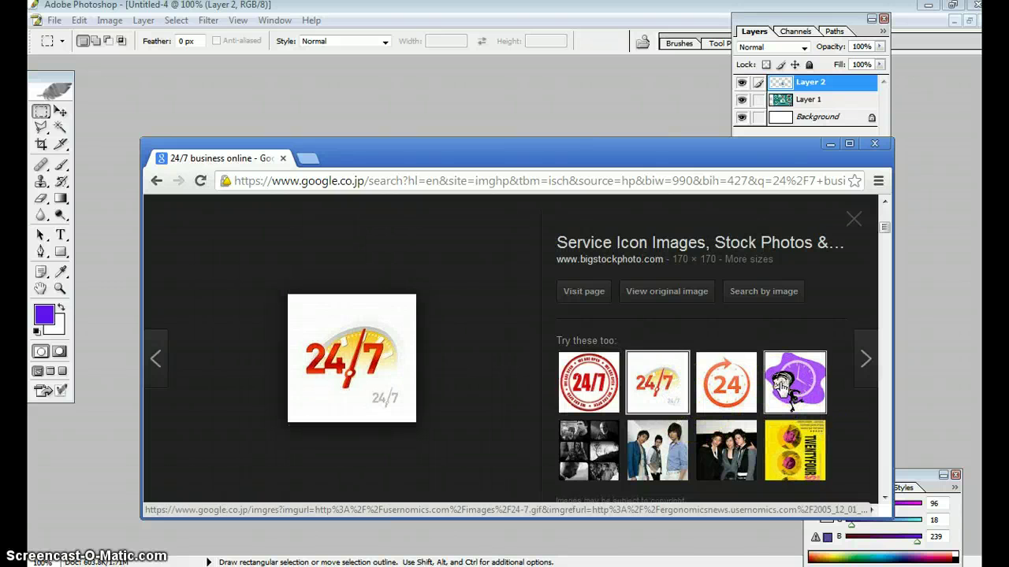
click(591, 390)
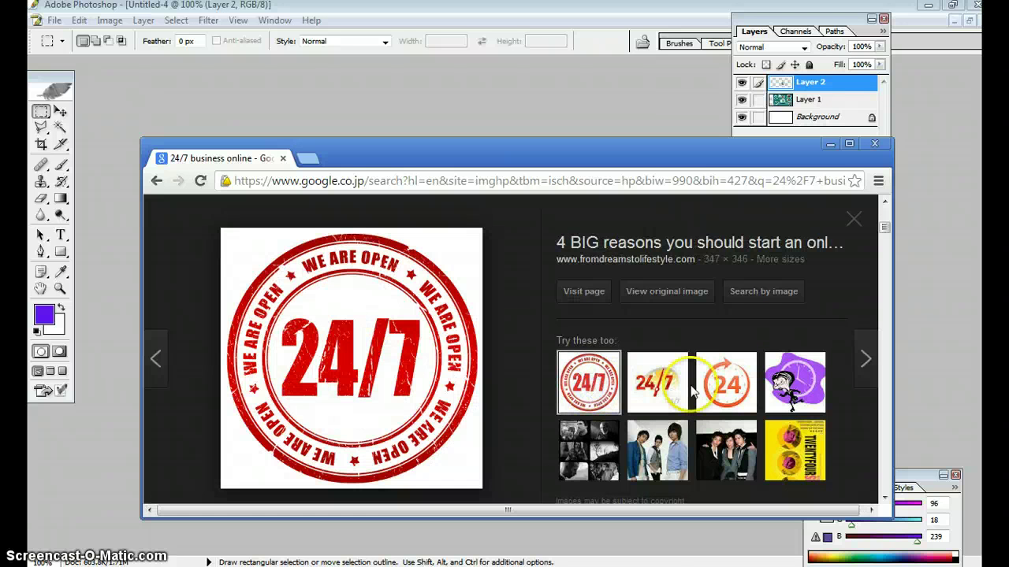
click(690, 388)
click(585, 384)
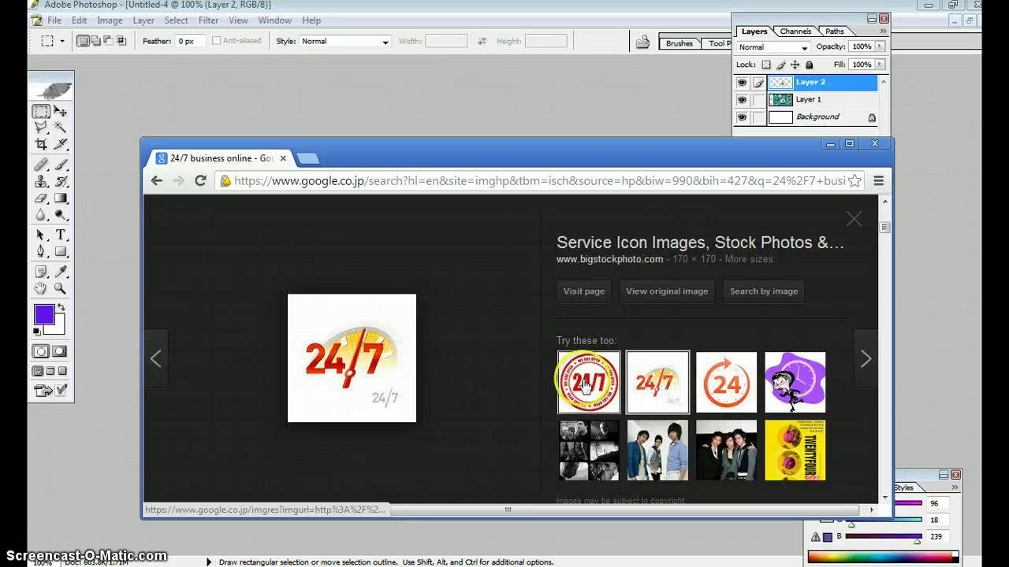
click(383, 366)
click(796, 339)
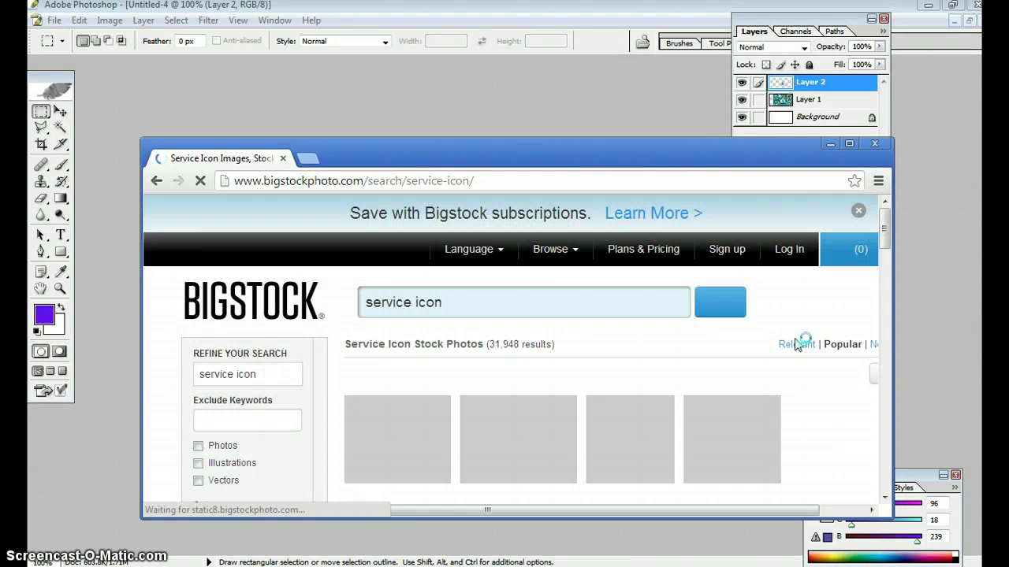
Step: Return from the stock photo page to the 24/7 image preview and look over the related pictures
click(569, 317)
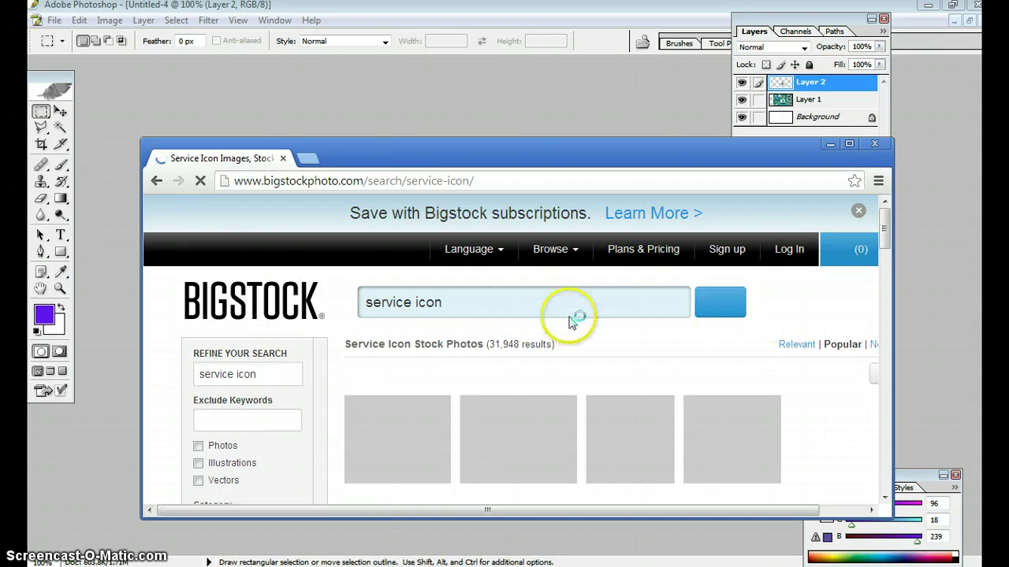
click(156, 181)
click(664, 383)
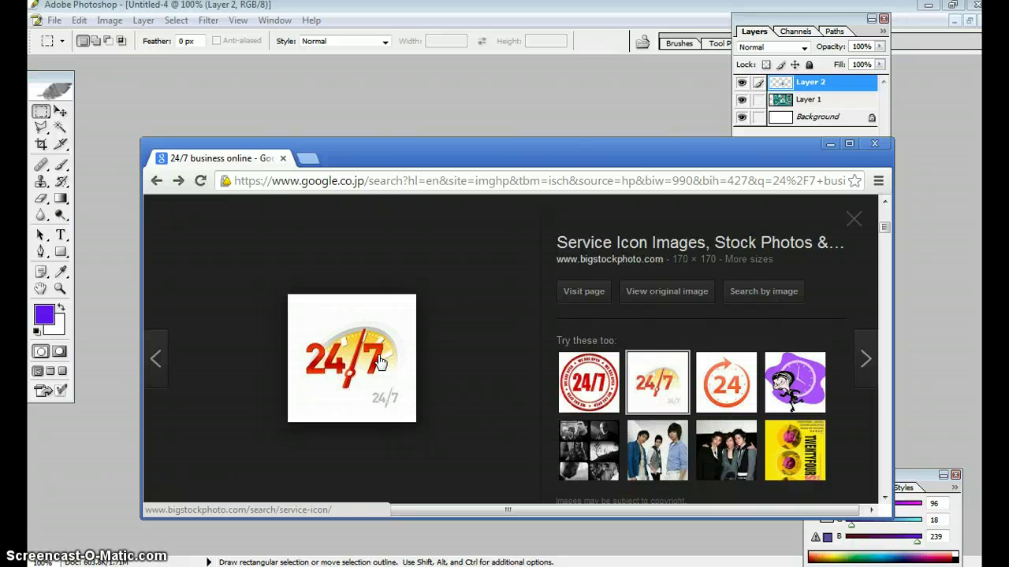
scroll(648, 338, down, 2)
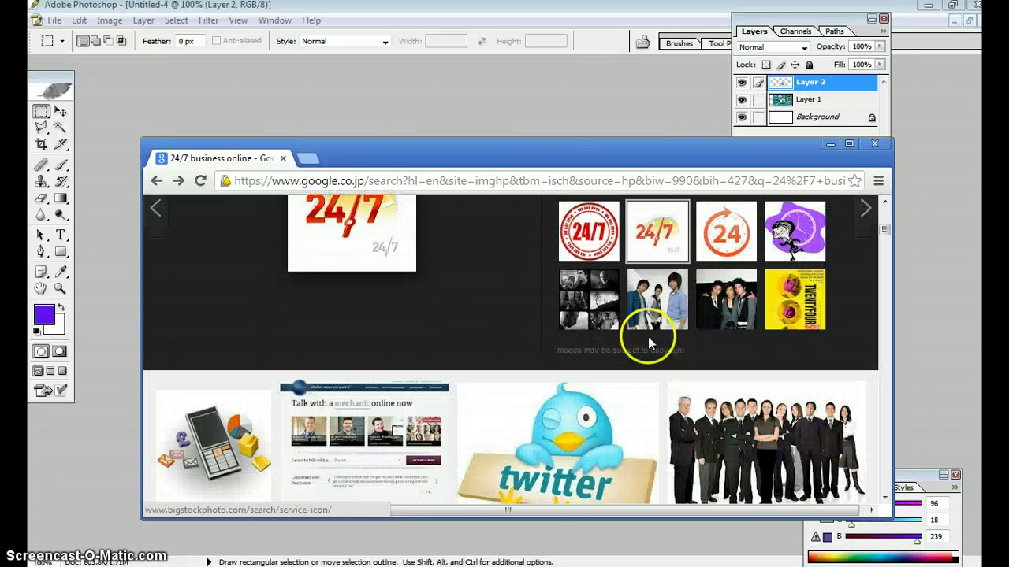
click(788, 330)
scroll(788, 325, up, 1)
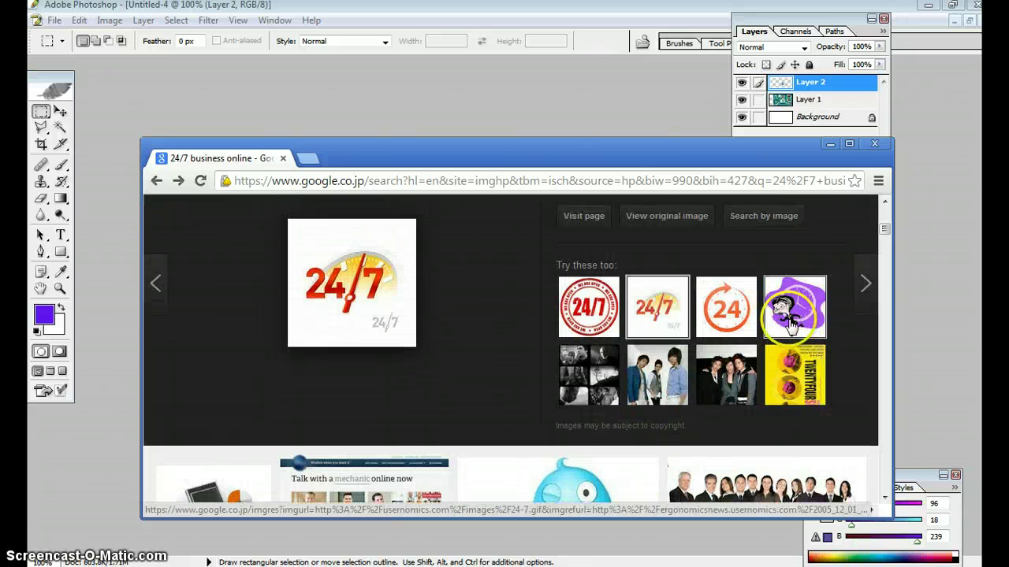
click(722, 317)
scroll(676, 302, down, 1)
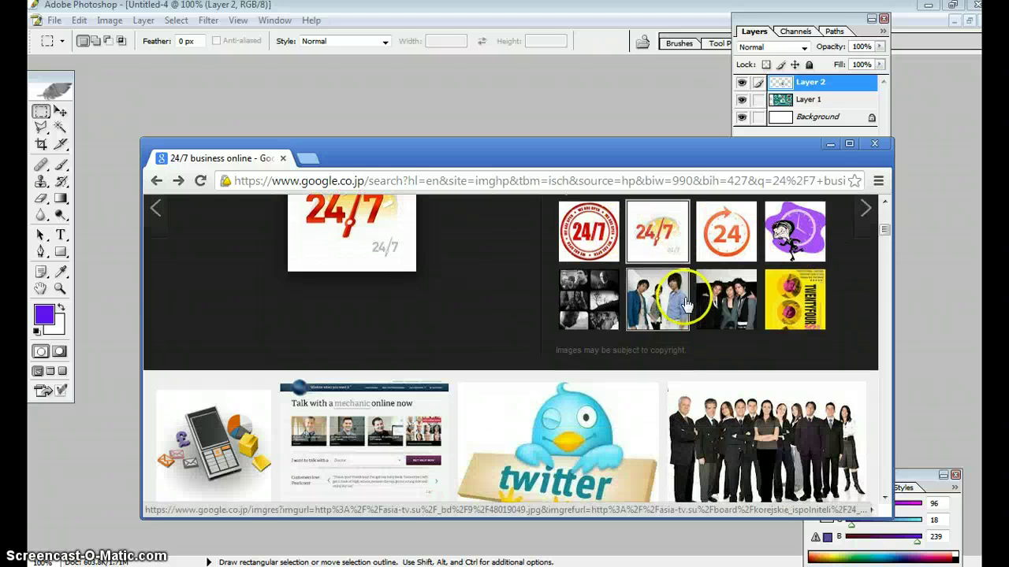
scroll(551, 307, up, 1)
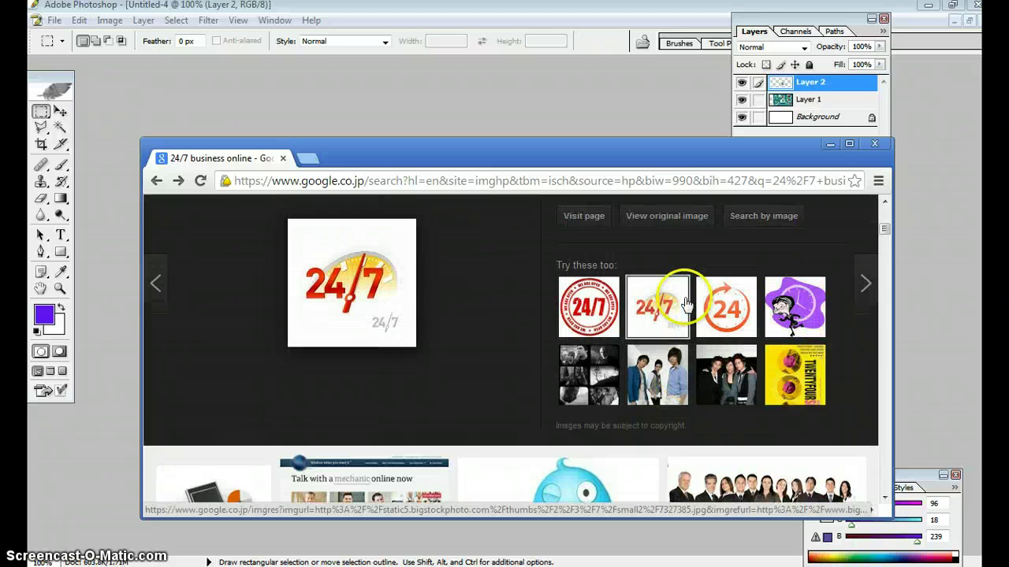
Step: Save the previewed 24/7 clock icon to the Downloads folder as a JPEG named ecommeces24
right_click(360, 296)
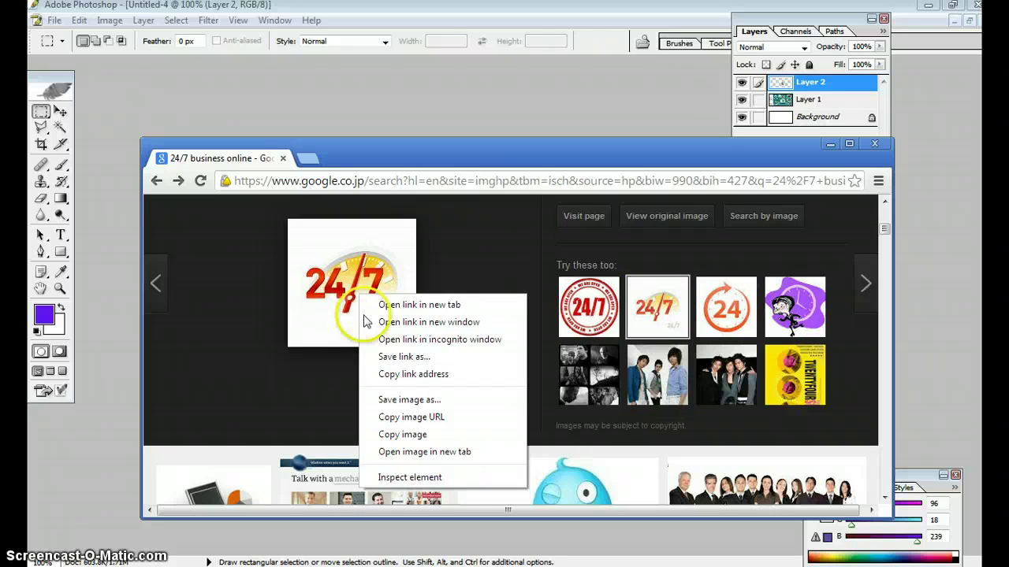
click(388, 402)
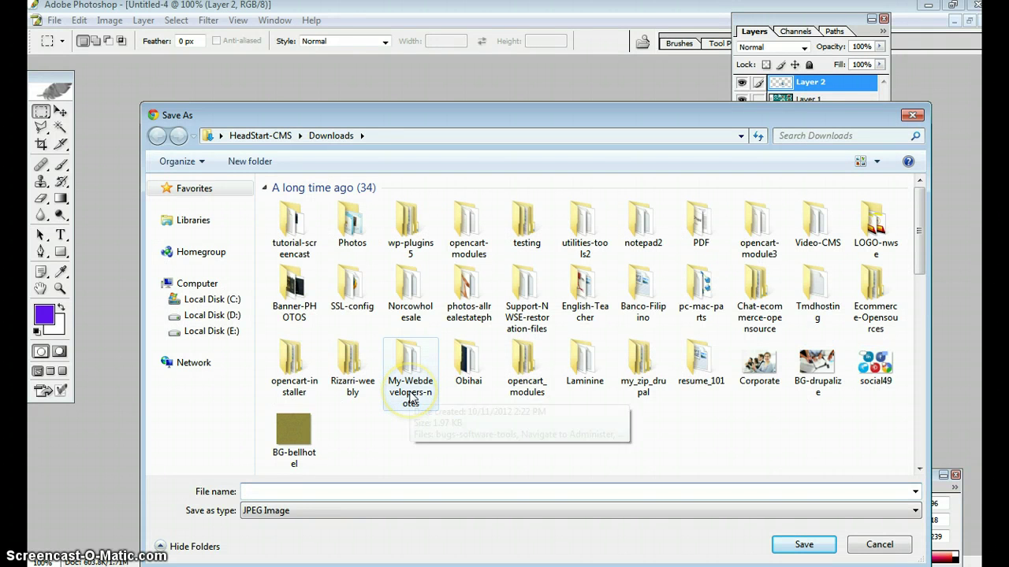
text(ecommeces24)
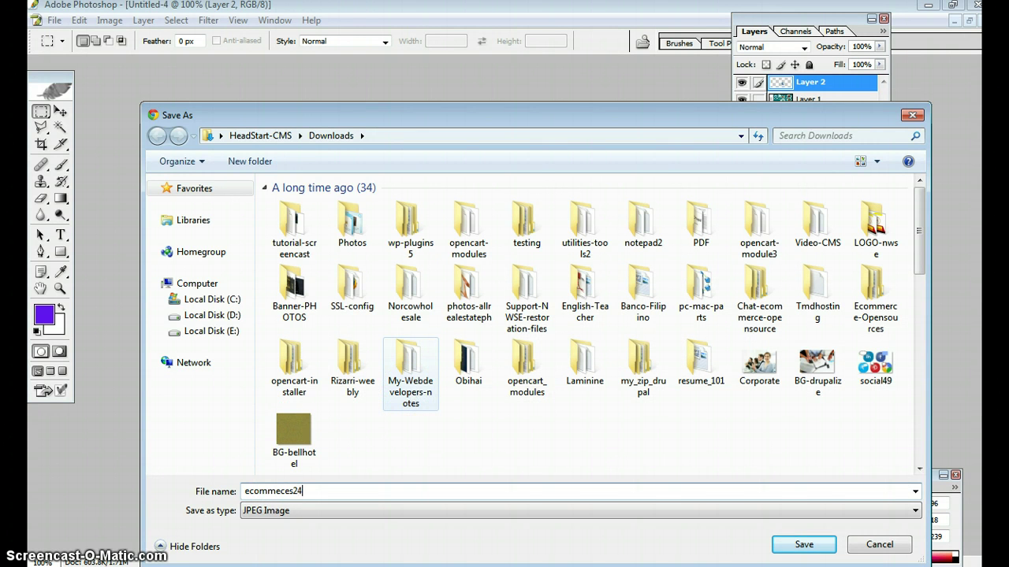
click(802, 544)
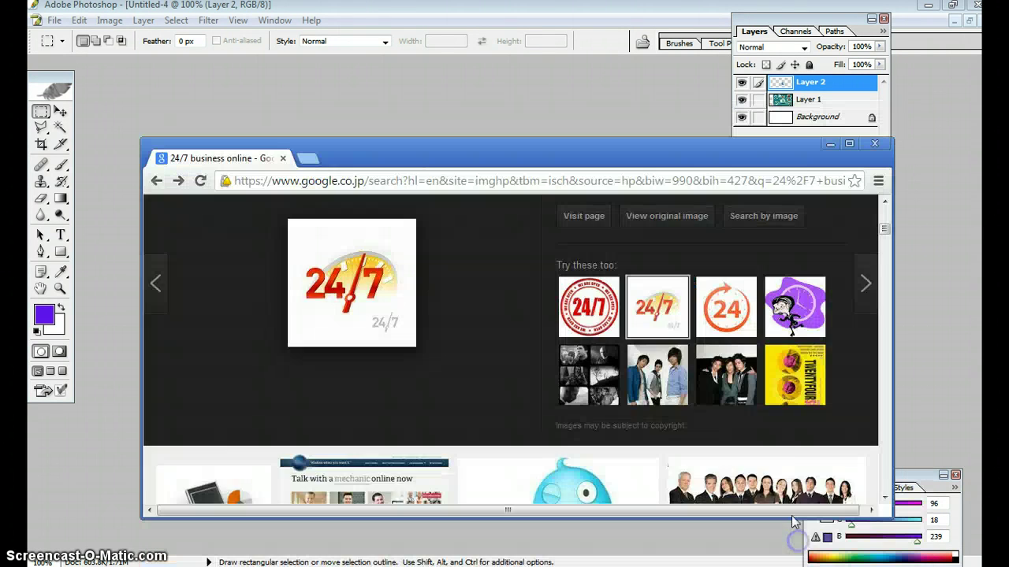
Step: Switch to Photoshop and open the ecommeces24 image from the Downloads folder
click(831, 145)
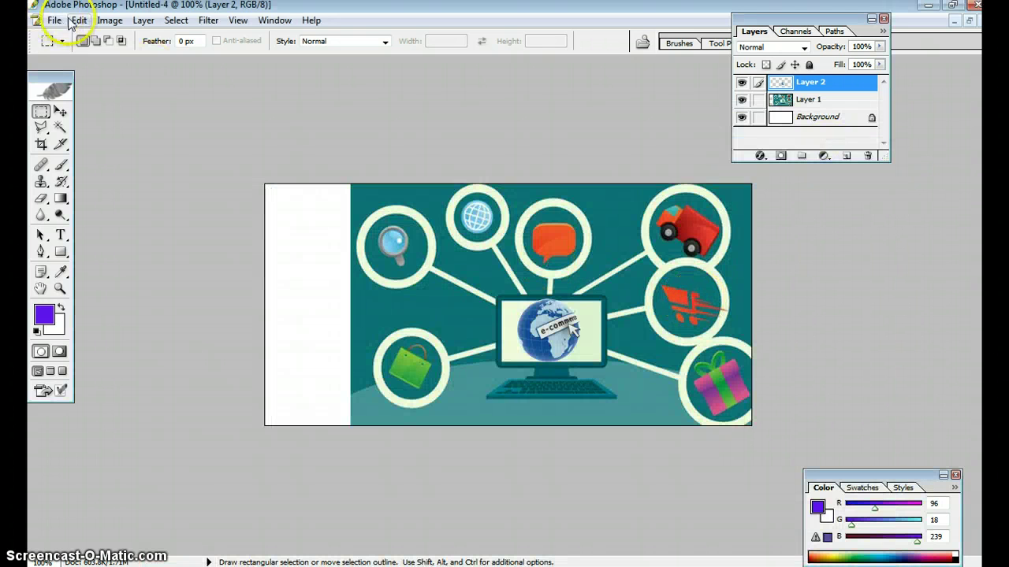
key(ctrl+o)
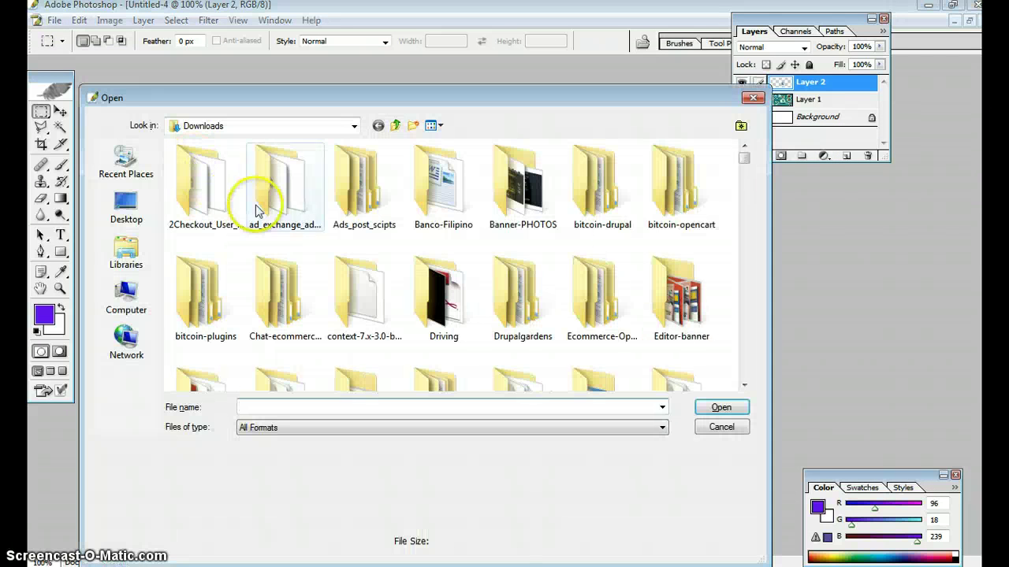
click(733, 193)
key(e)
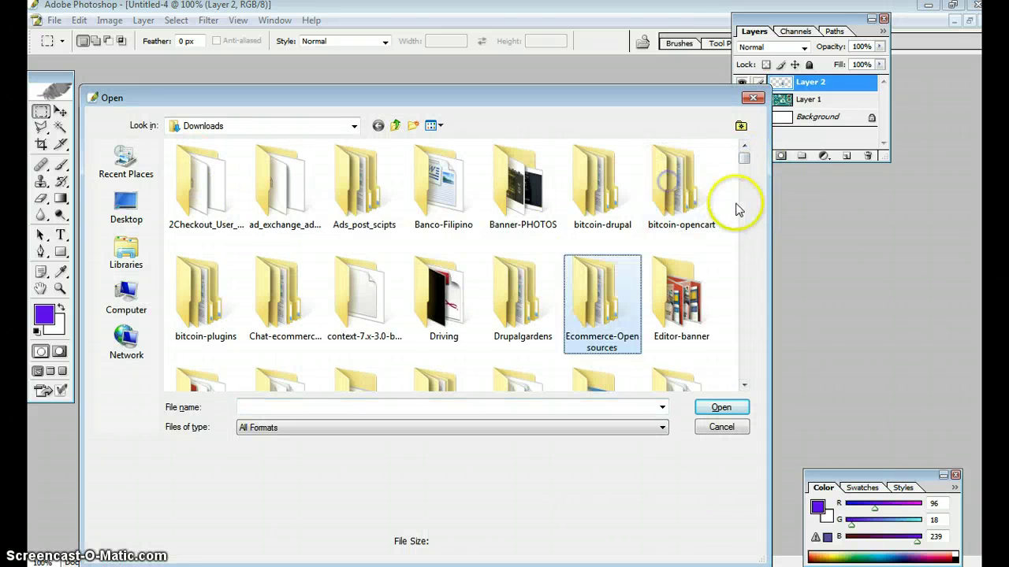
key(d)
key(e)
key(e)
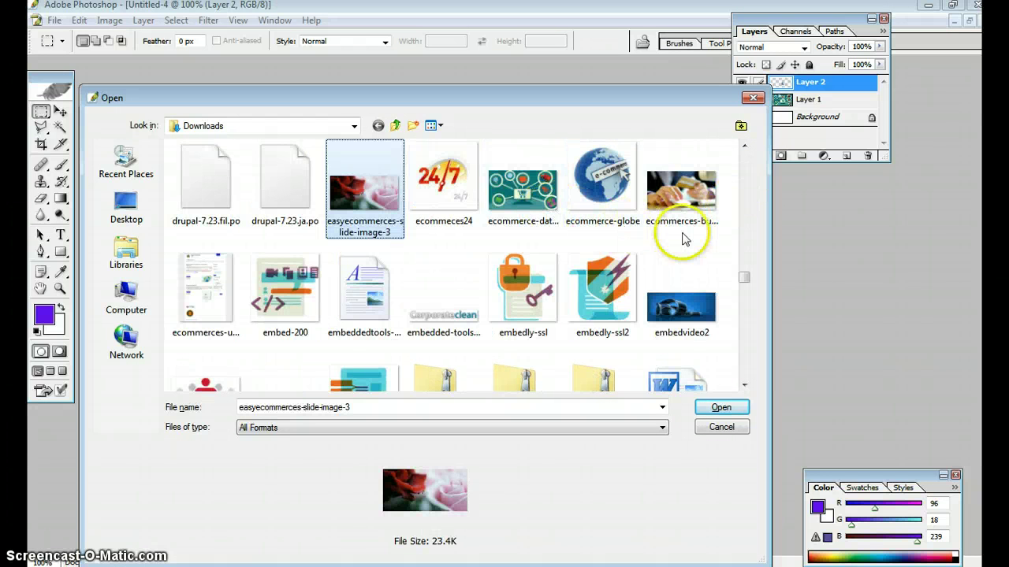
double_click(465, 198)
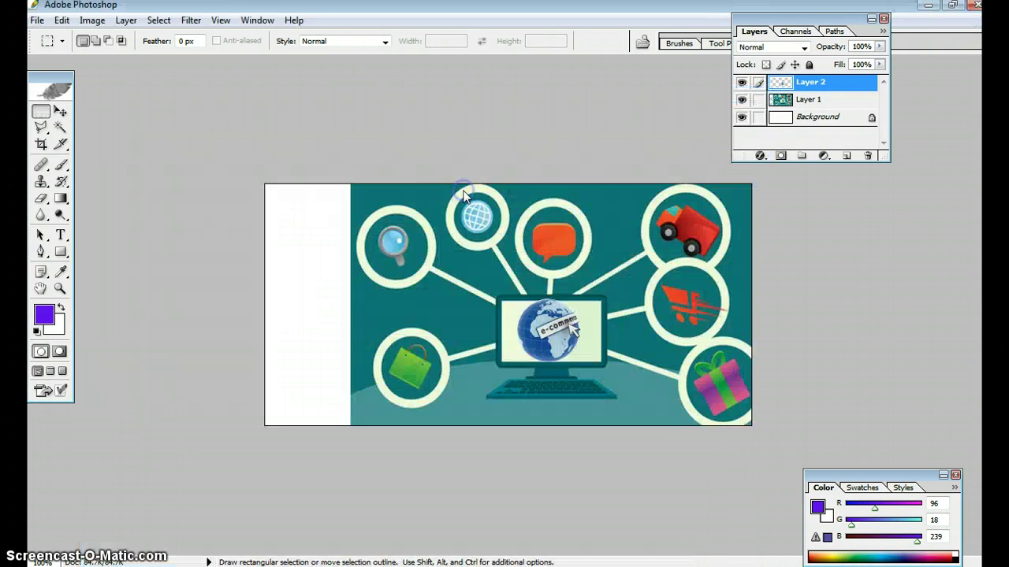
Step: Copy a rectangular selection around the 24/7 clock artwork and paste it into the Untitled-4 banner
key(ctrl+a)
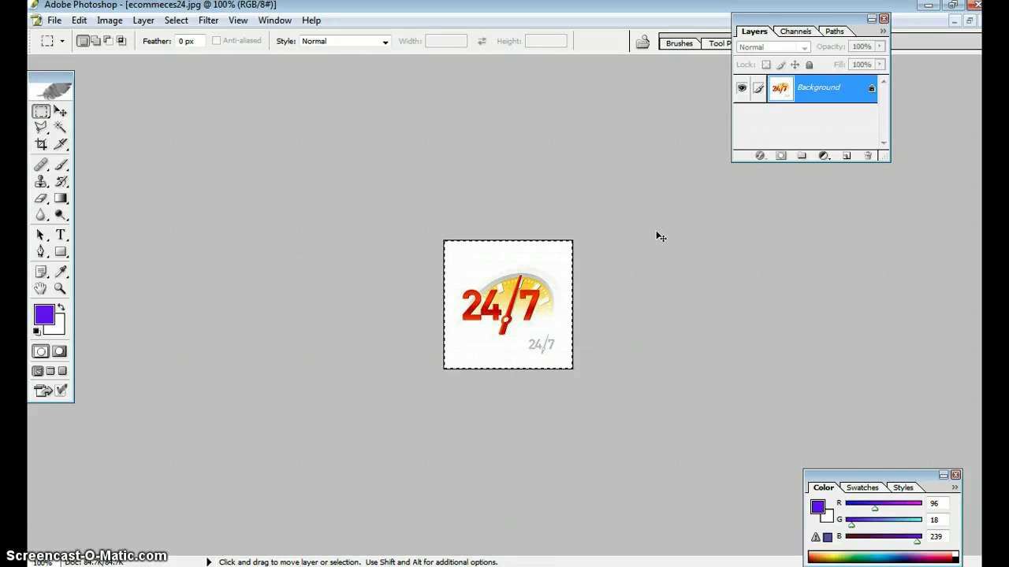
click(549, 263)
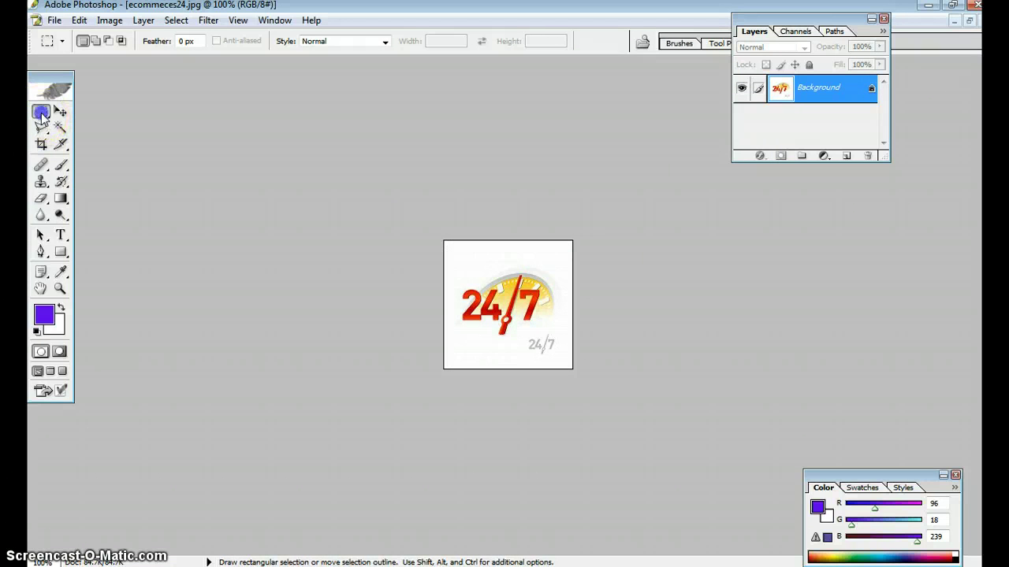
click(455, 270)
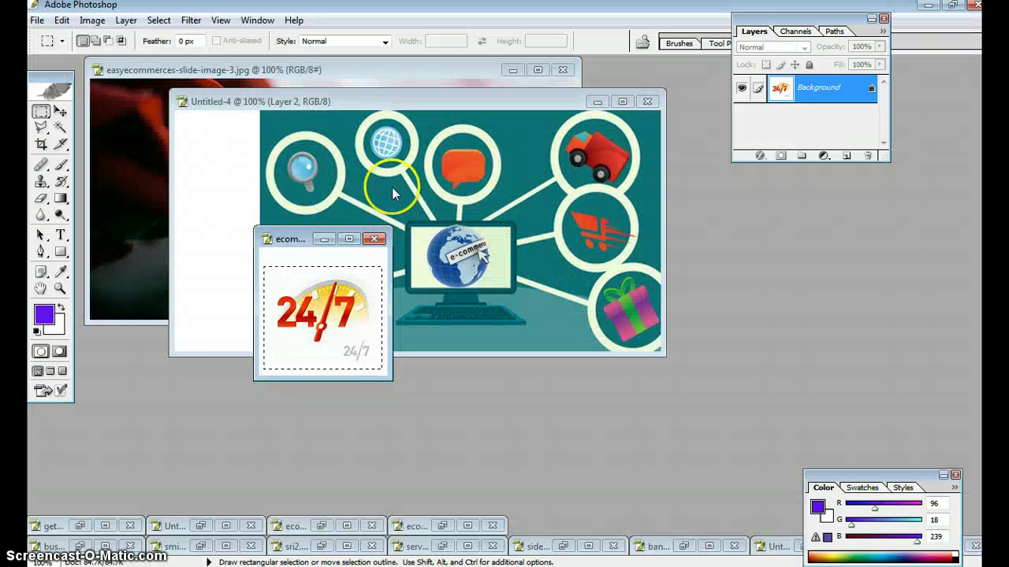
click(315, 247)
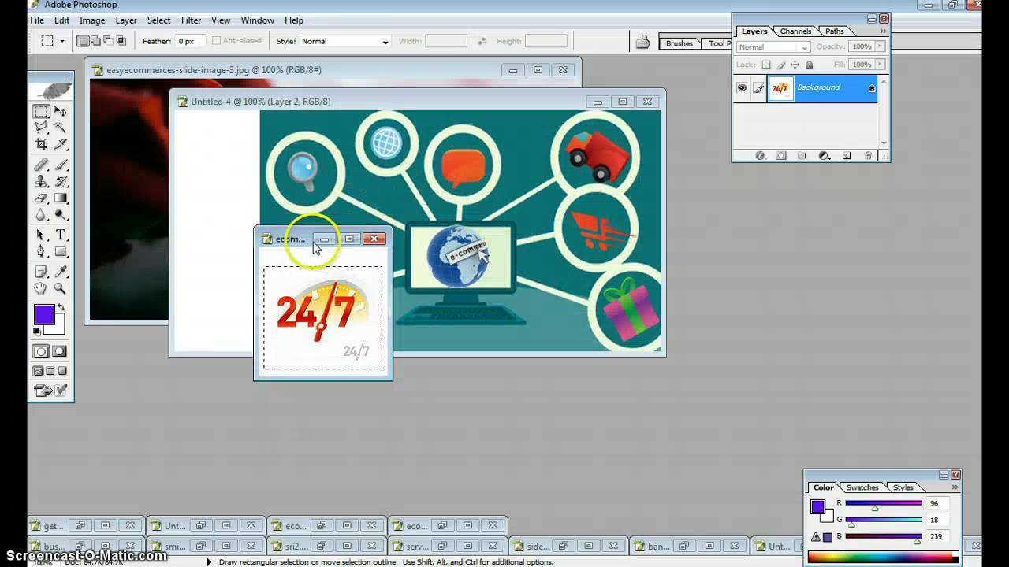
click(622, 100)
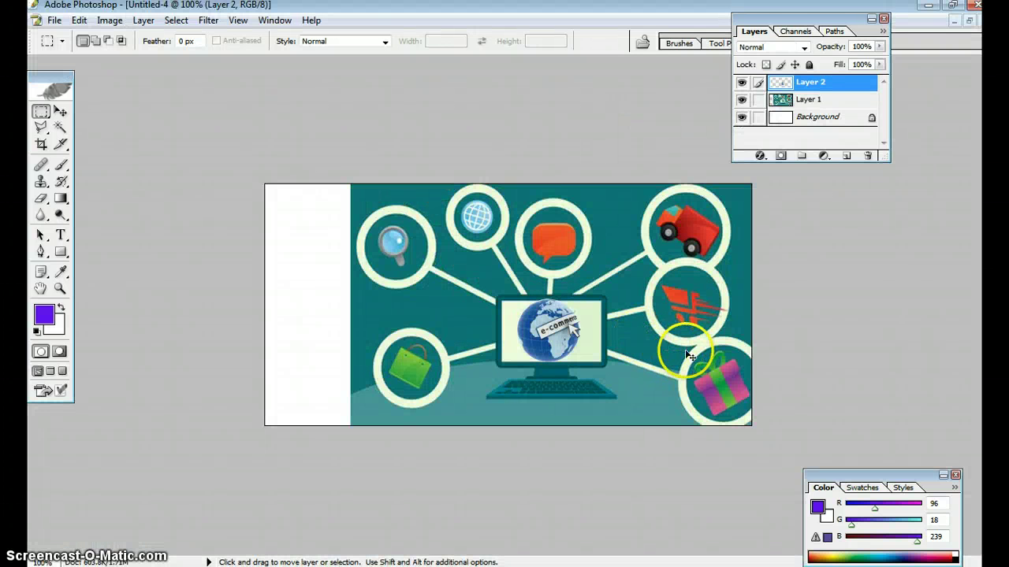
key(ctrl+v)
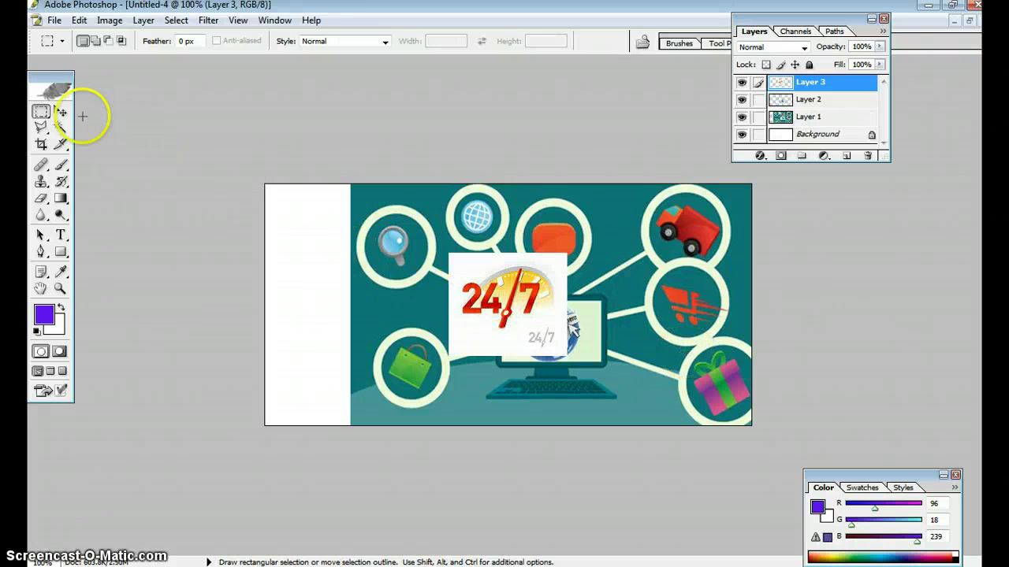
Step: Move the pasted 24/7 graphic into the banner's upper-left corner
click(61, 111)
drag(517, 287, 300, 219)
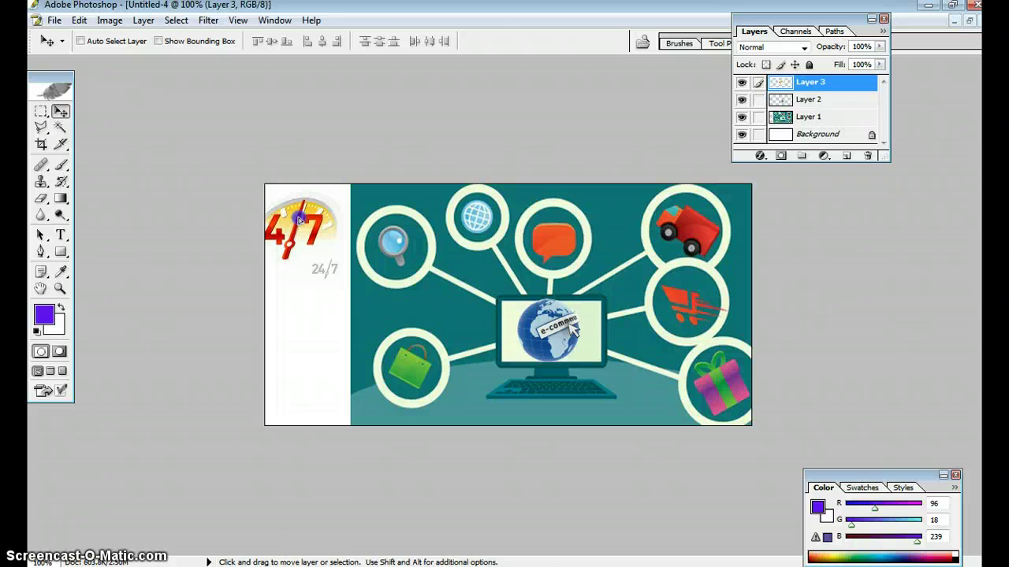
drag(311, 223, 398, 230)
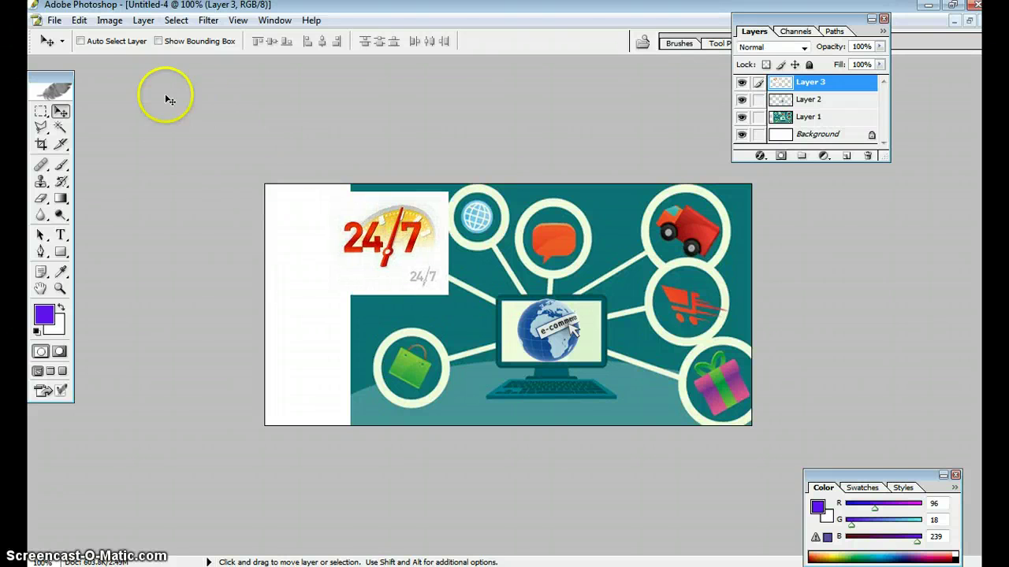
drag(395, 247, 330, 239)
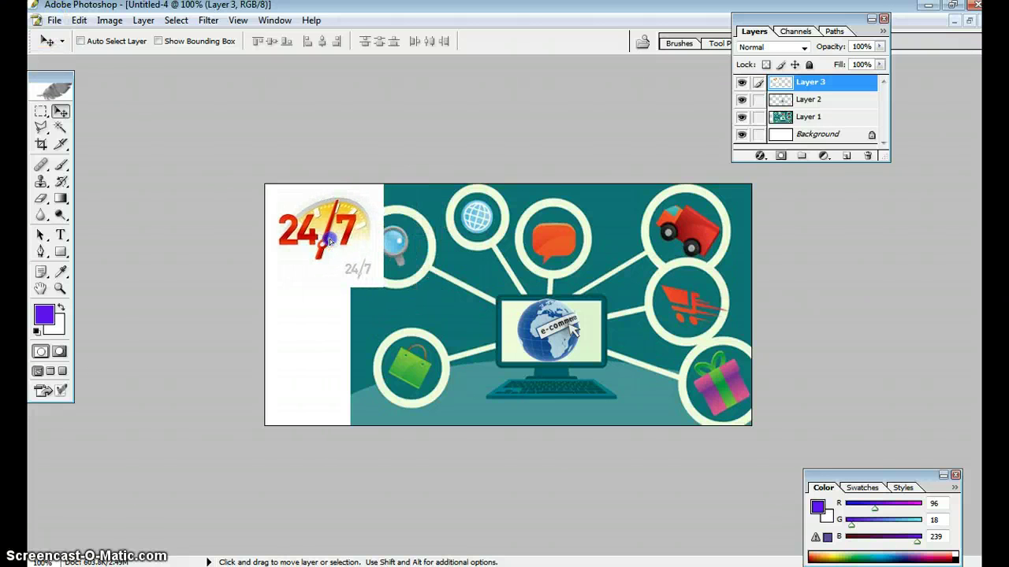
Step: Scale the 24/7 graphic to about 76% width and 81% height, keeping its upper-right corner in place
click(78, 20)
mouse_move(110, 316)
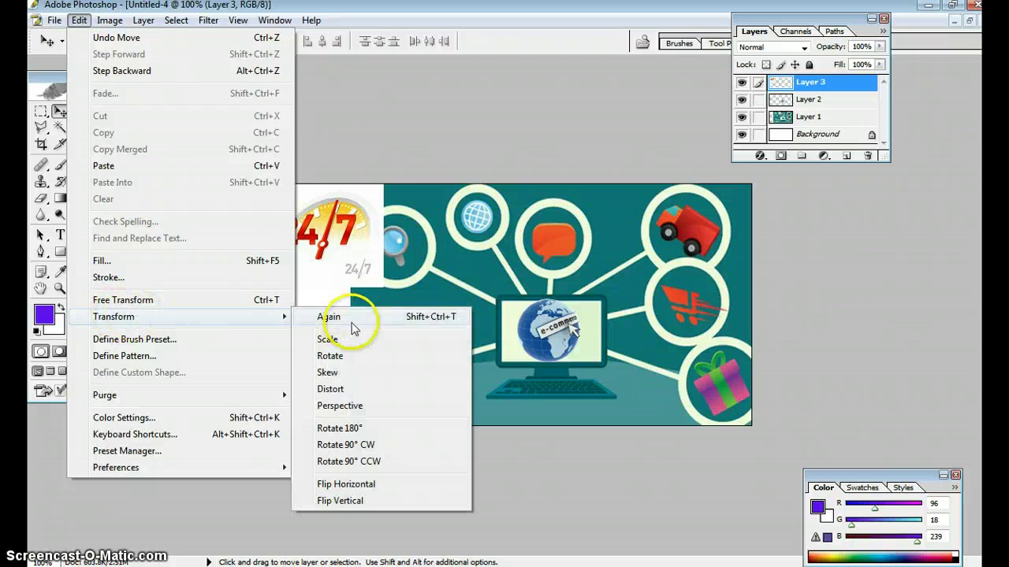
click(352, 337)
drag(383, 184, 383, 184)
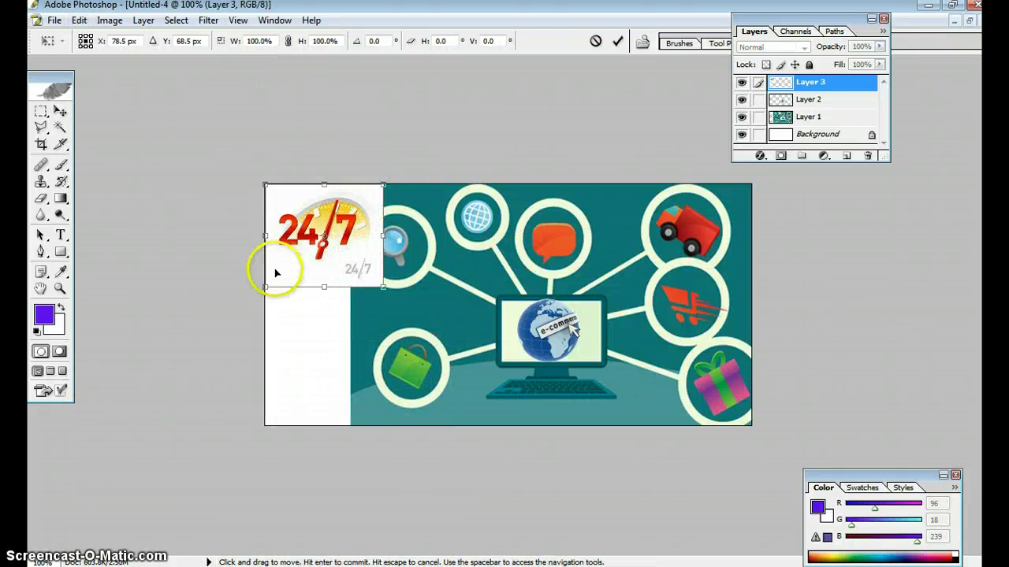
drag(265, 287, 295, 268)
click(337, 227)
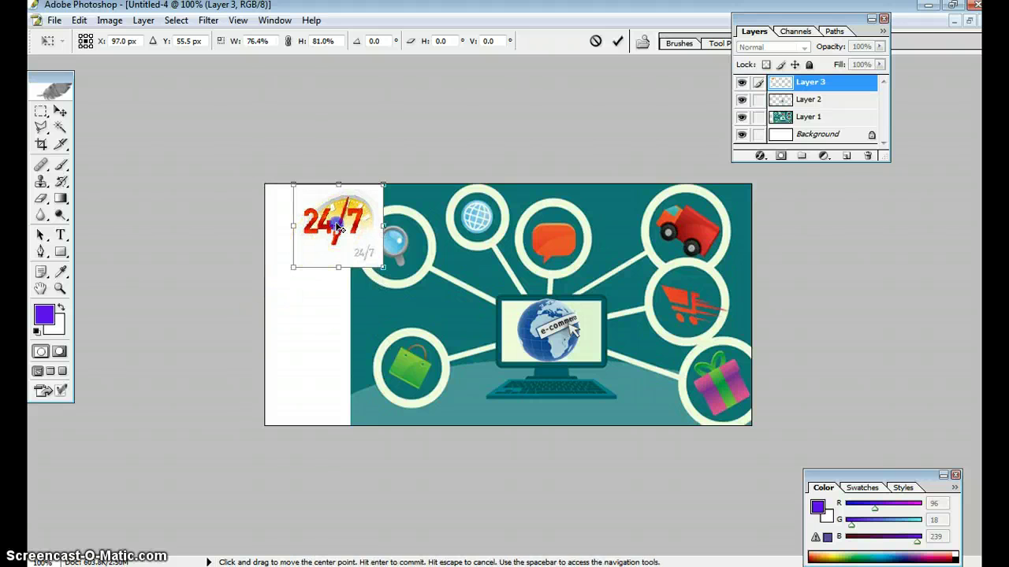
drag(302, 231, 302, 230)
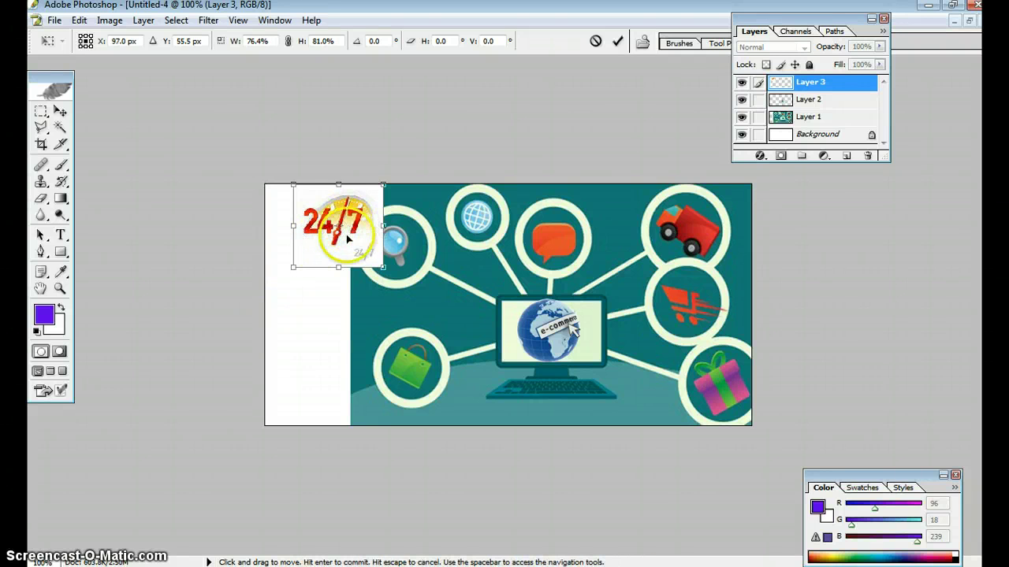
Step: Nudge the scaled 24/7 graphic about 18 px toward the banner's left edge
click(334, 202)
key(Left)
key(Left)
key(Left)
key(Left)
key(Left)
key(Left)
key(Left)
key(Left)
key(Left)
key(Left)
key(Left)
key(Left)
key(Left)
key(Left)
key(Left)
key(Left)
key(Left)
key(Left)
key(Left)
key(Left)
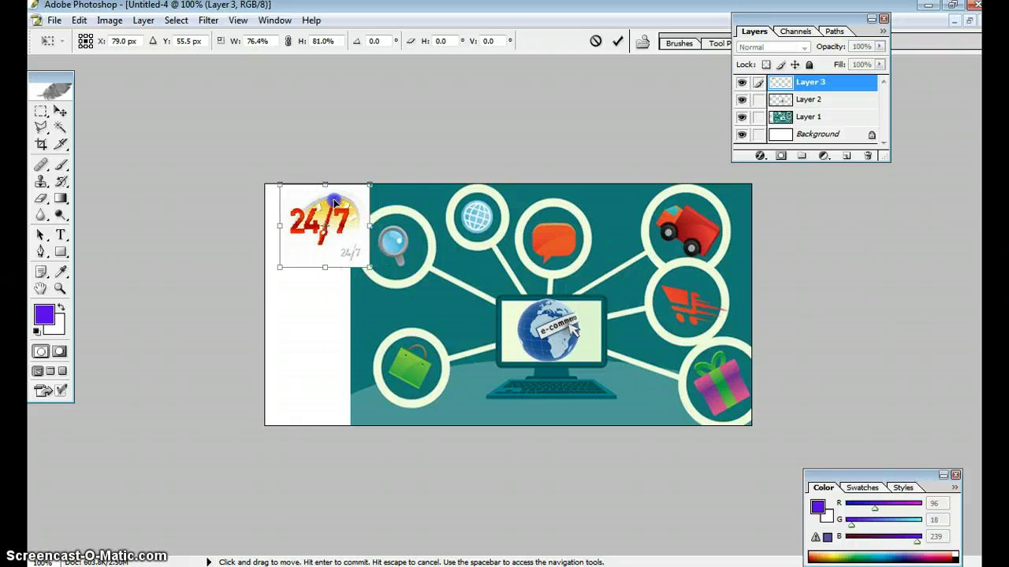
Step: Shrink the 24/7 graphic to about 56% width and 71.5% height, apply the transformation, and move it to the top of the white strip
drag(359, 199, 379, 184)
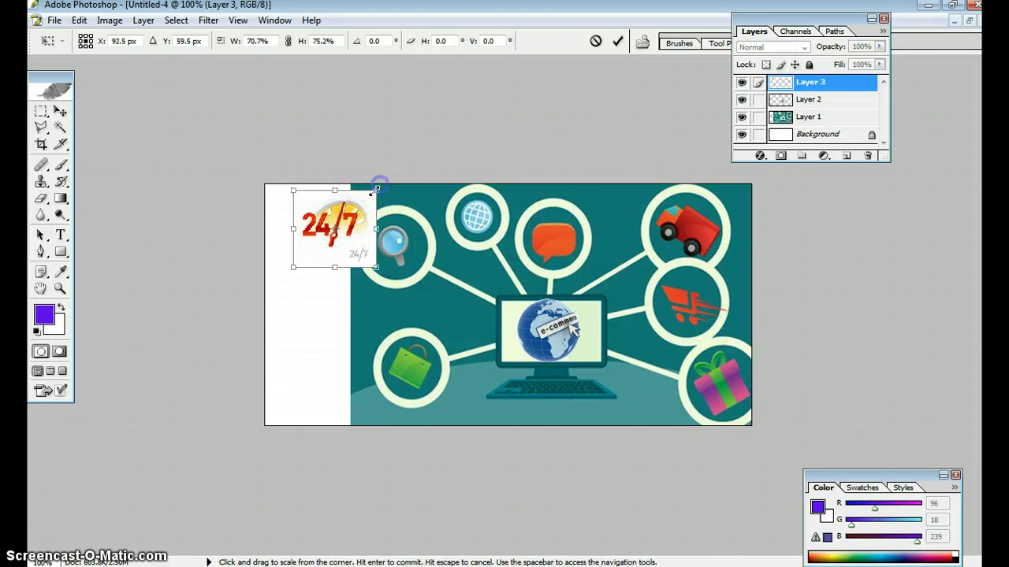
click(319, 238)
drag(292, 264, 318, 257)
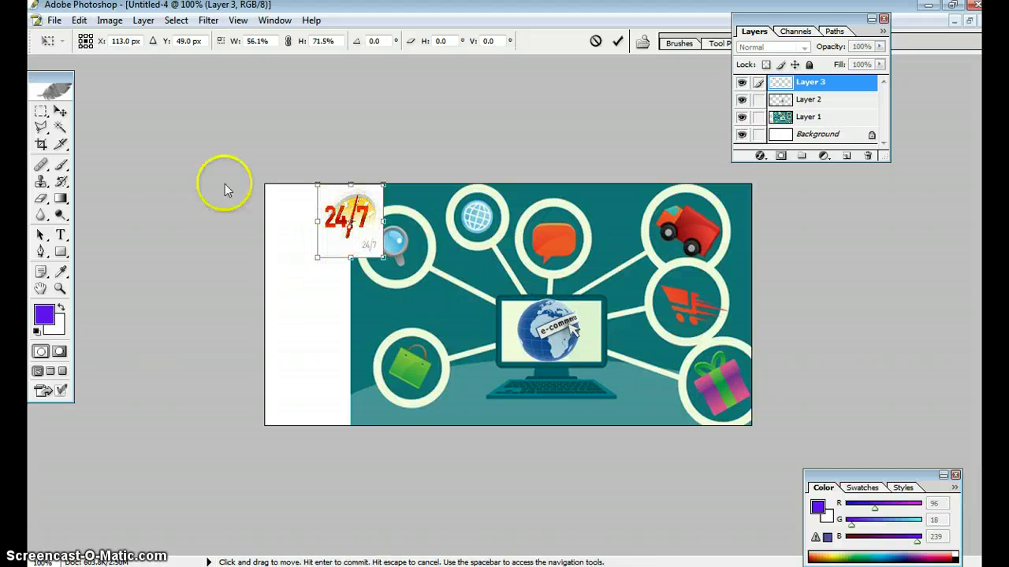
click(50, 115)
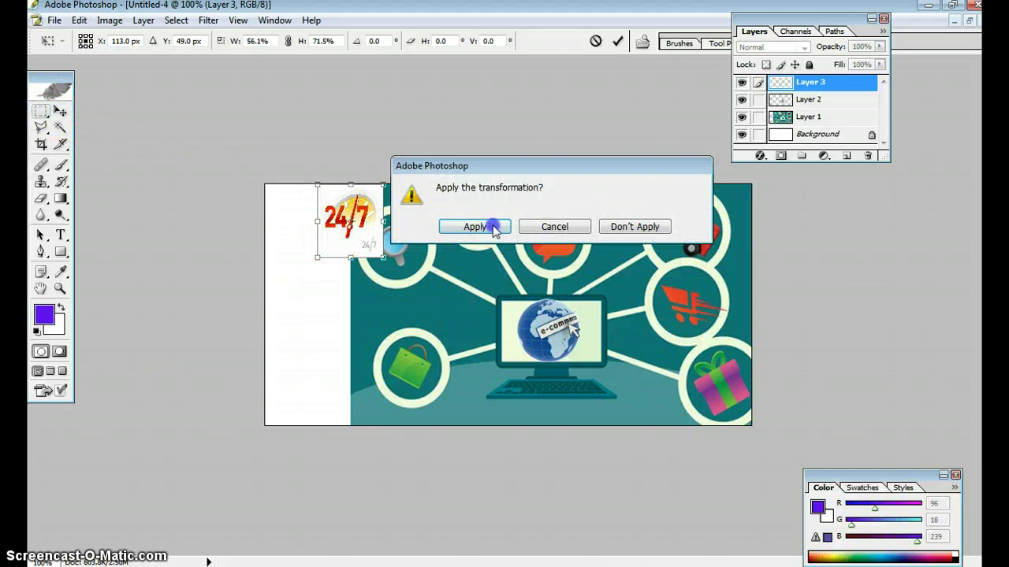
click(475, 227)
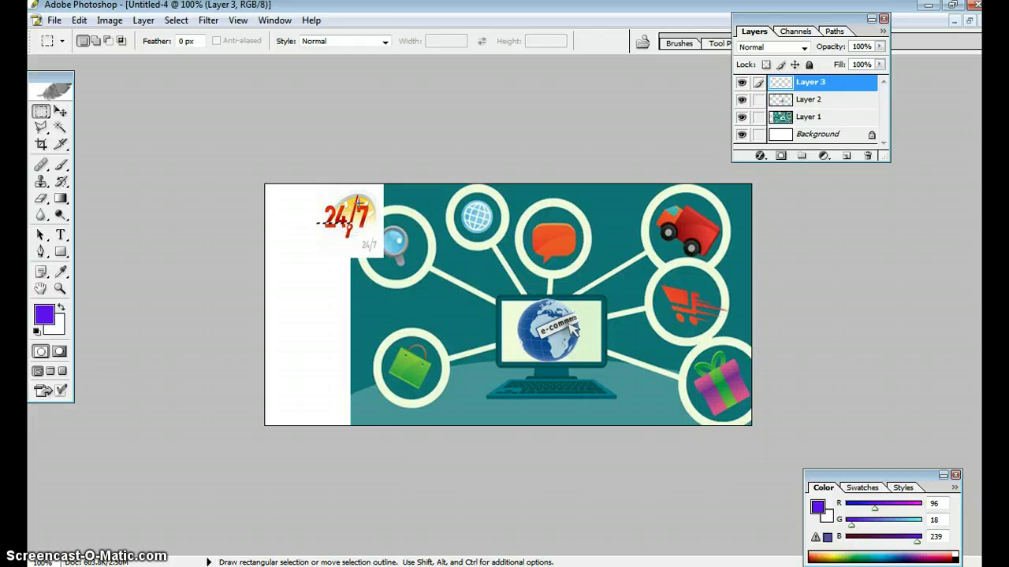
click(62, 110)
drag(347, 224, 303, 224)
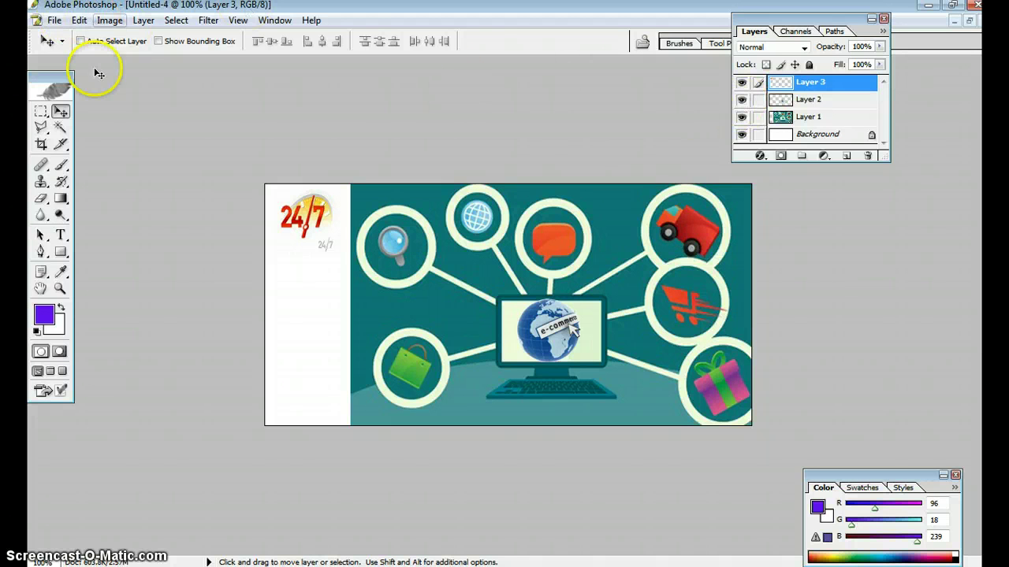
Step: Scale the 24/7 graphic to 118.2% width and 113.3% height, apply the transformation, and shift it against the banner's left edge
click(79, 21)
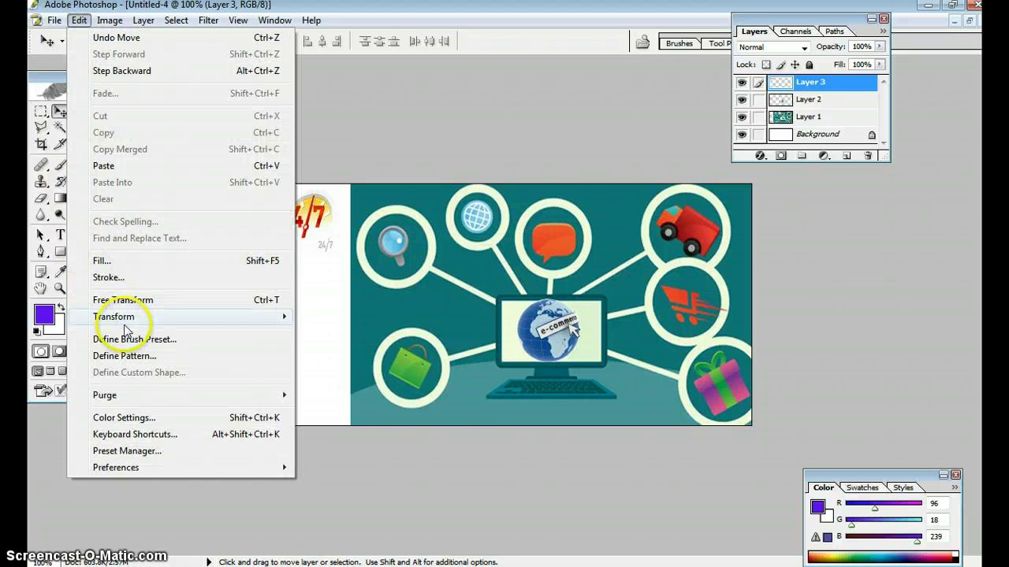
mouse_move(126, 317)
click(339, 344)
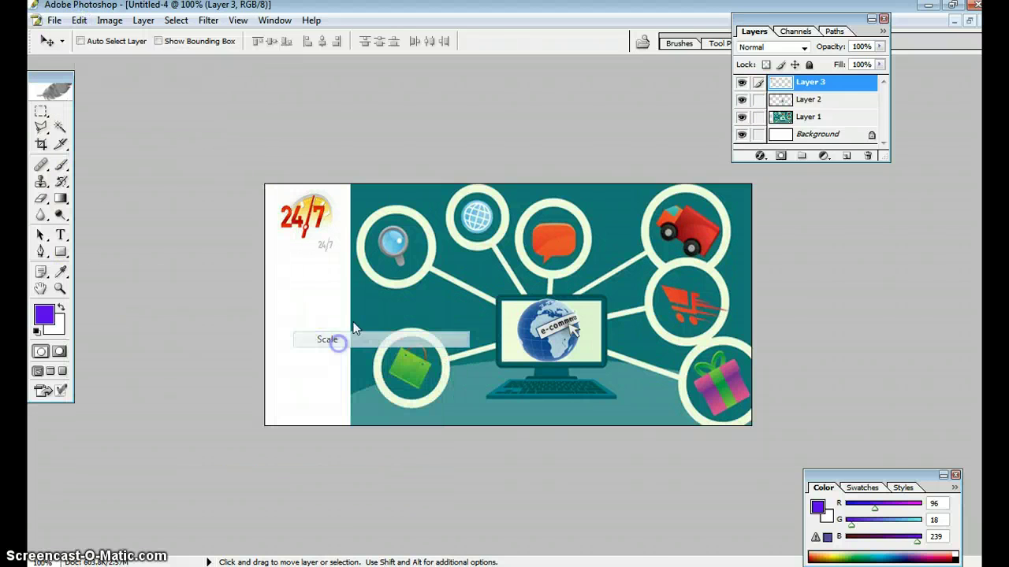
drag(337, 257, 341, 258)
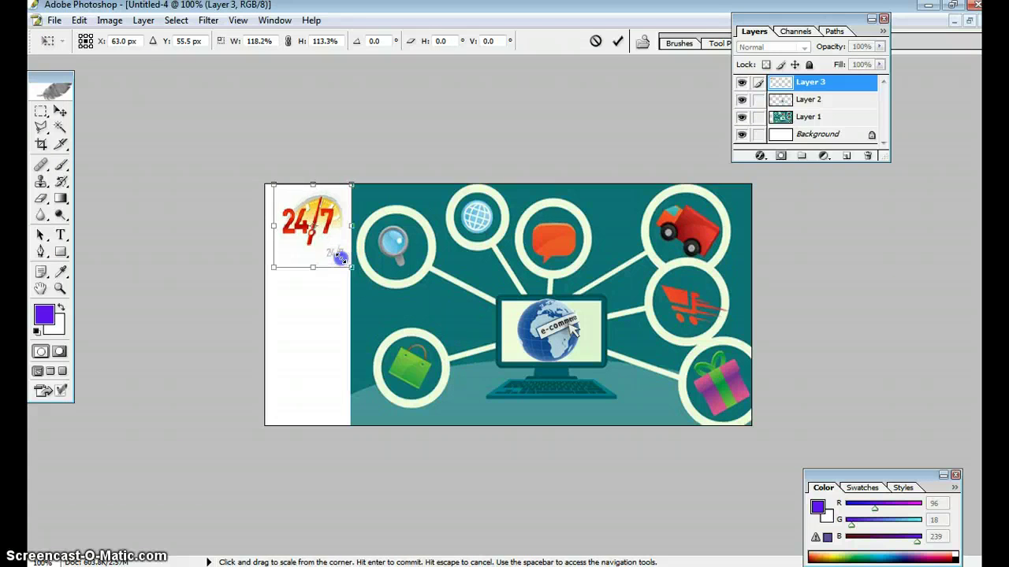
click(60, 112)
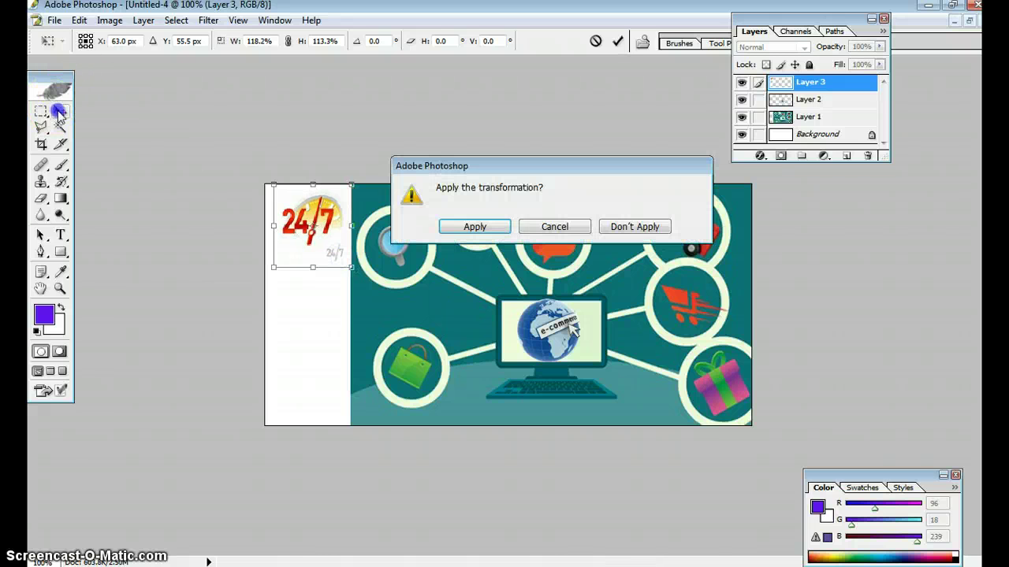
click(475, 226)
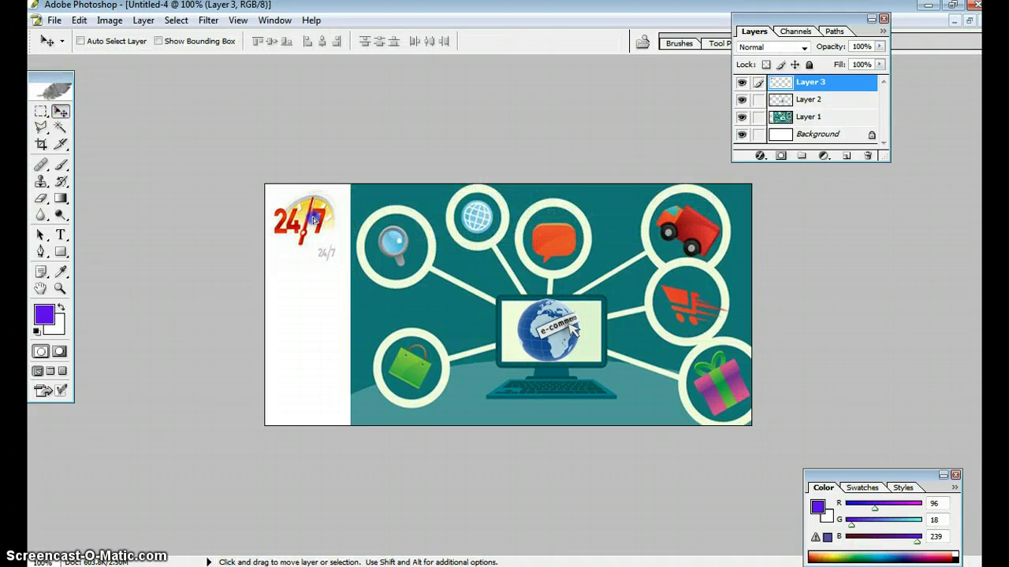
Step: Enlarge the 24/7 graphic to 107.7% width and 105.4% height to span the white strip, and apply the transformation
click(54, 20)
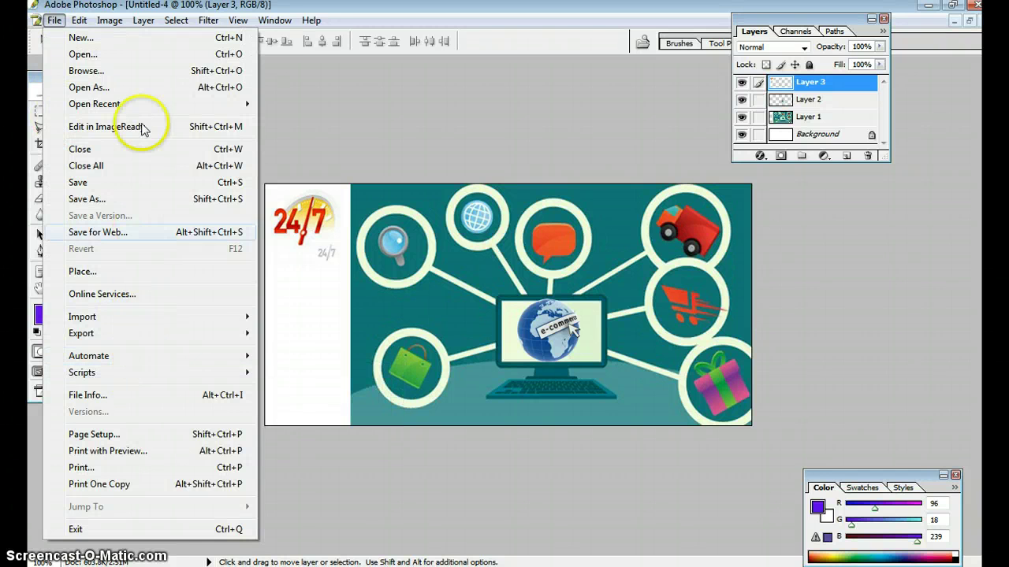
mouse_move(79, 20)
mouse_move(237, 316)
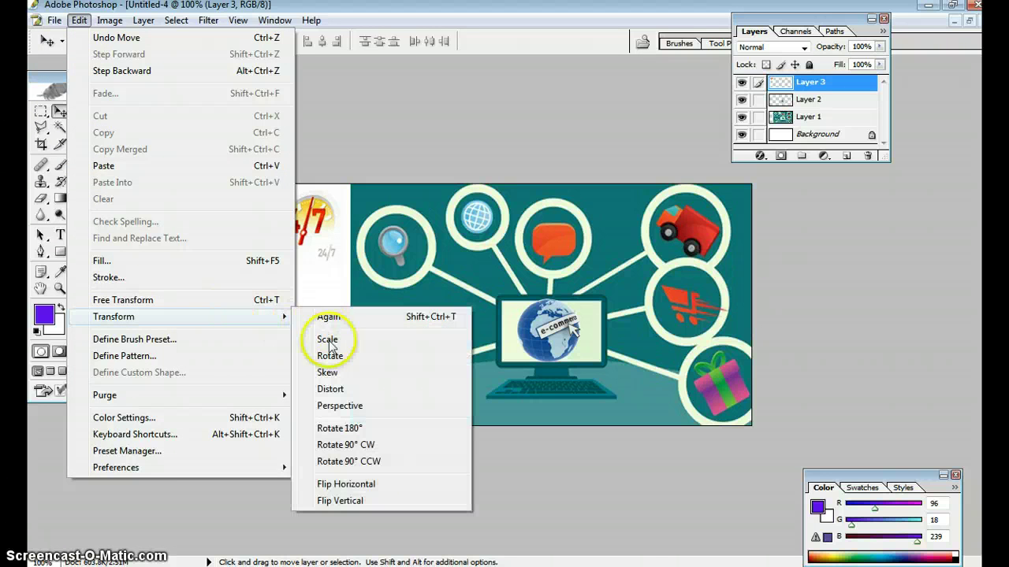
click(330, 347)
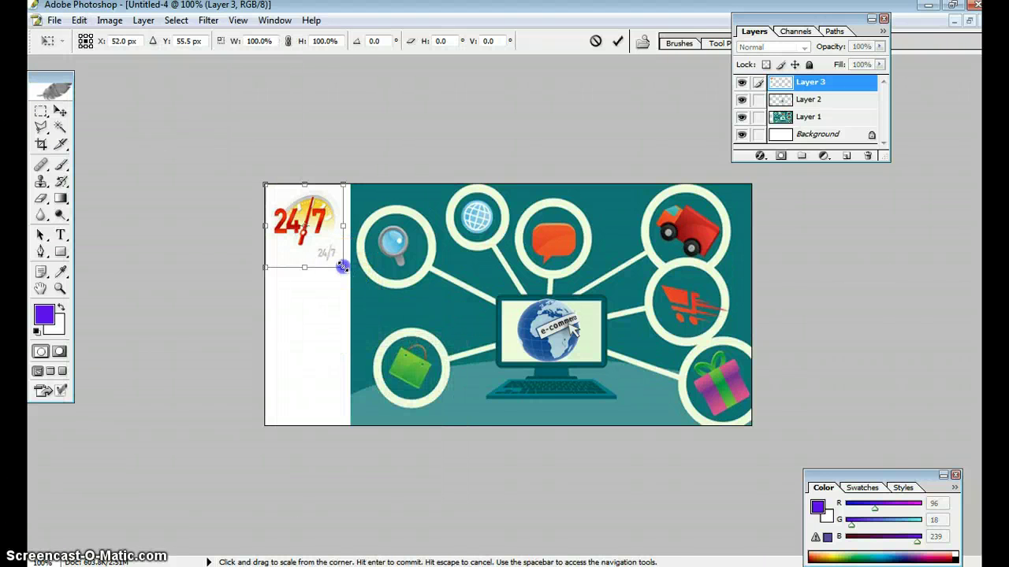
drag(342, 267, 341, 269)
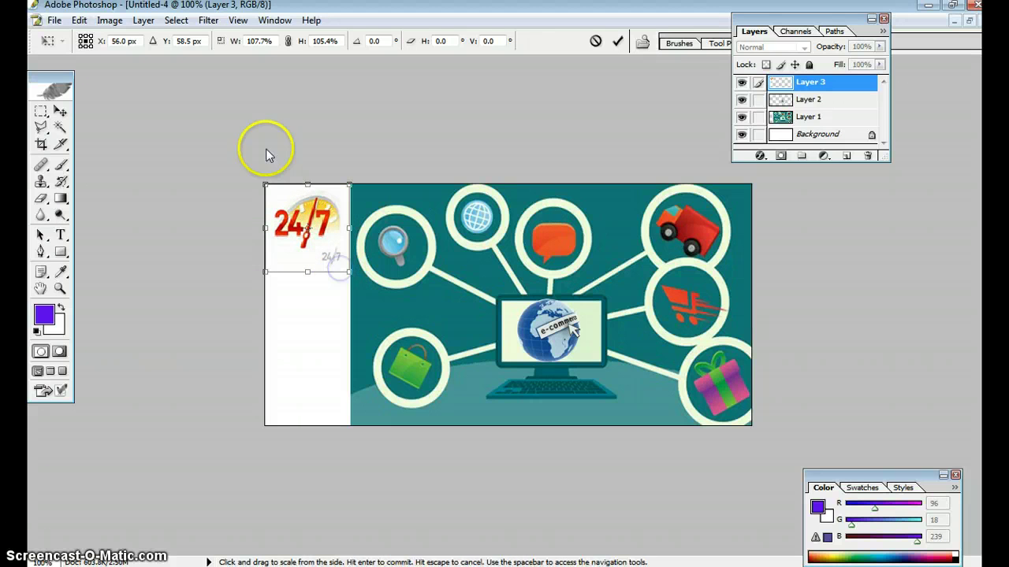
click(41, 111)
click(467, 227)
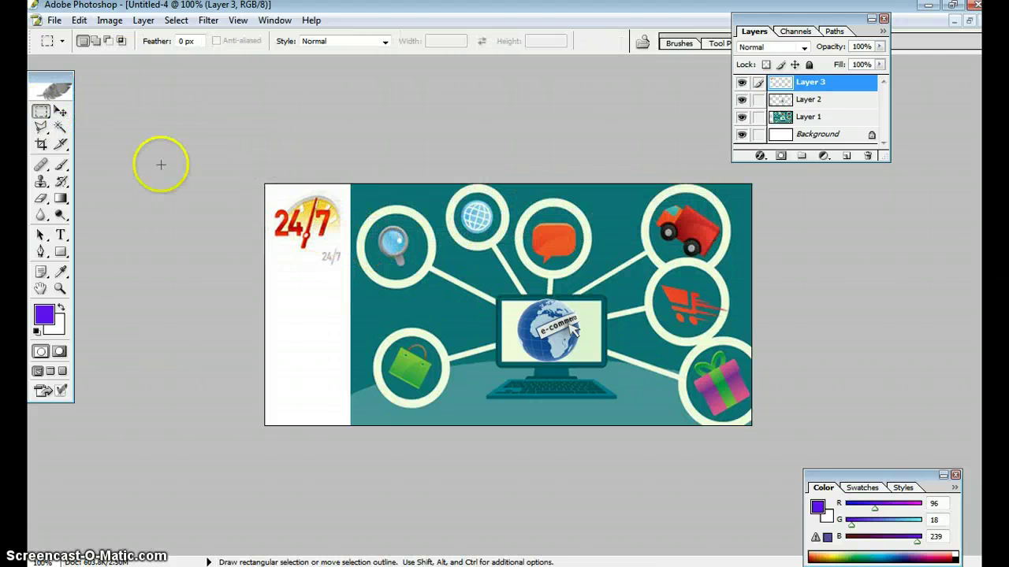
Step: Try the 24/7 graphic lower in the white strip and move it back to the top of the strip
click(60, 111)
drag(299, 264, 583, 422)
drag(653, 371, 298, 223)
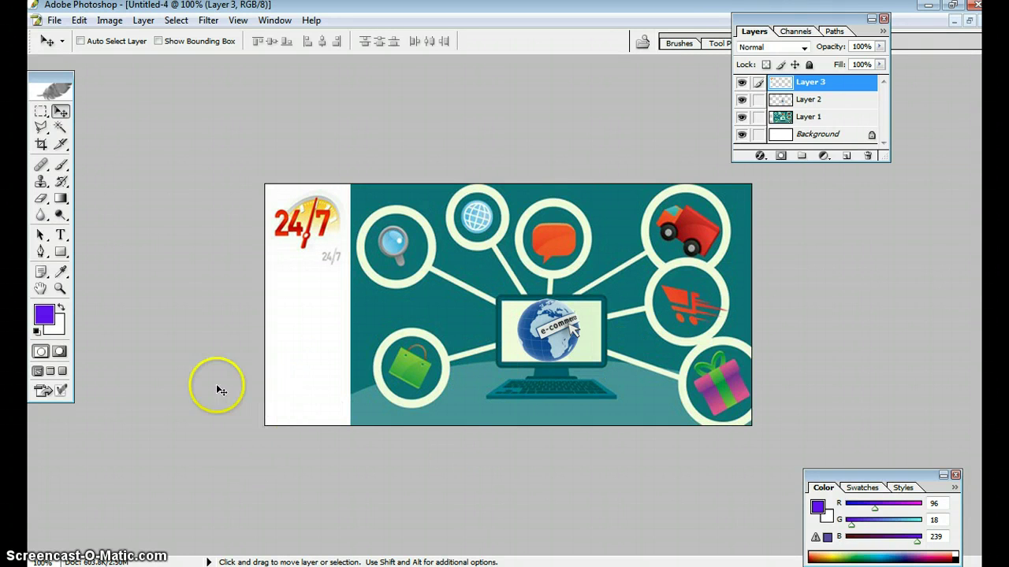
drag(310, 207, 310, 268)
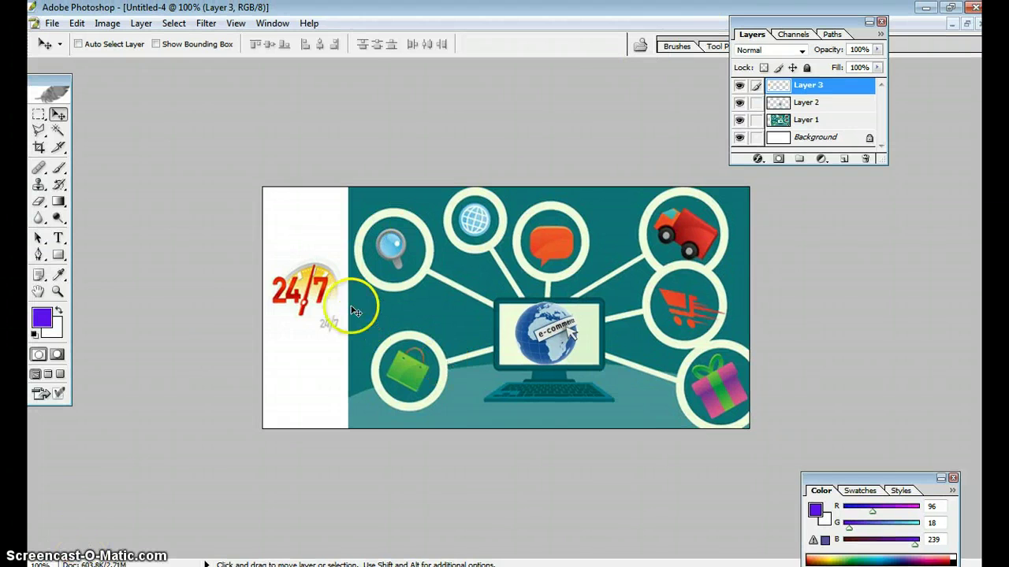
drag(321, 299, 322, 238)
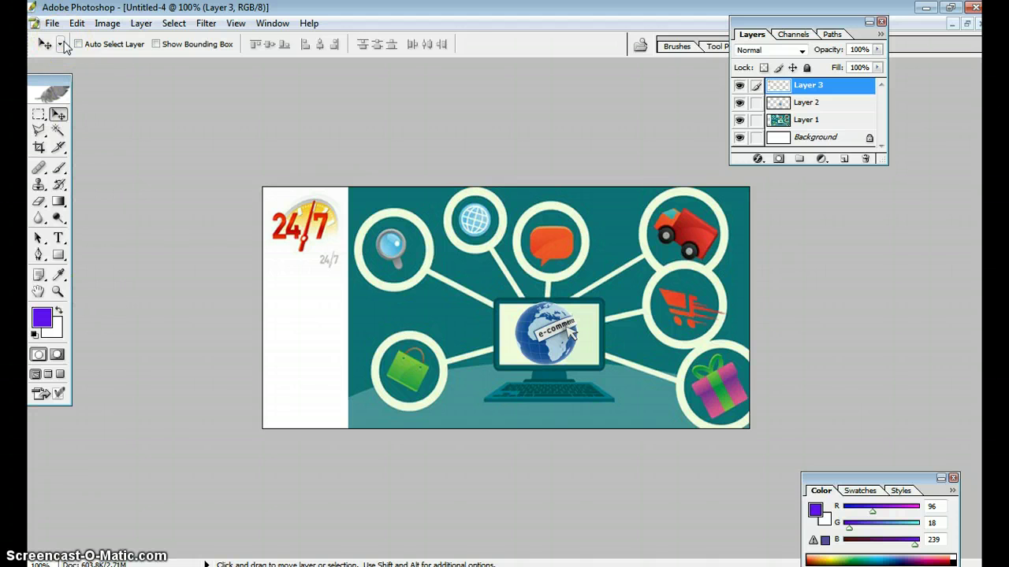
key(ctrl+0)
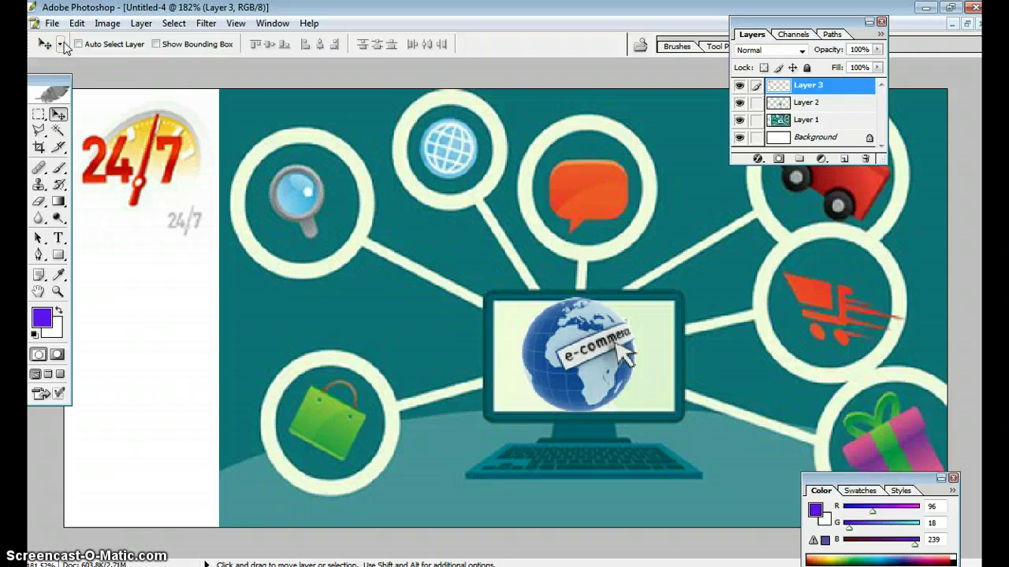
key(z)
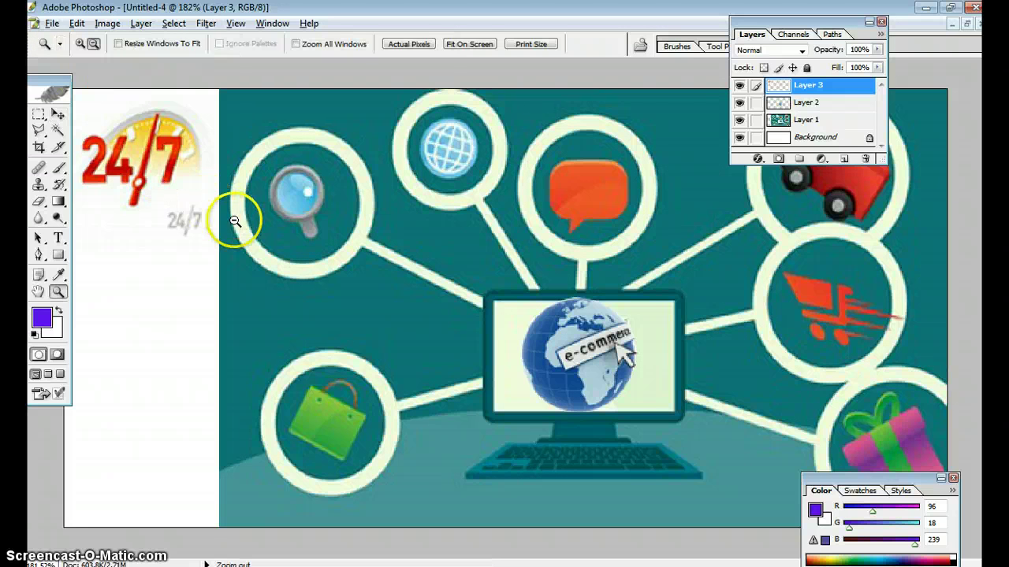
alt+click(236, 225)
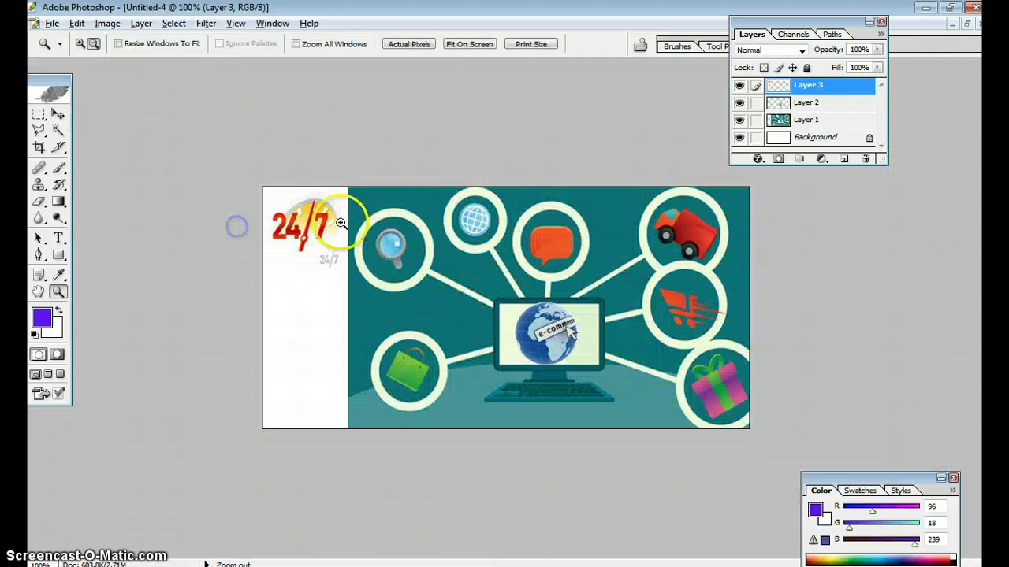
Step: Open the internetmarketingthatrings.png image from the Downloads folder
click(52, 23)
click(66, 53)
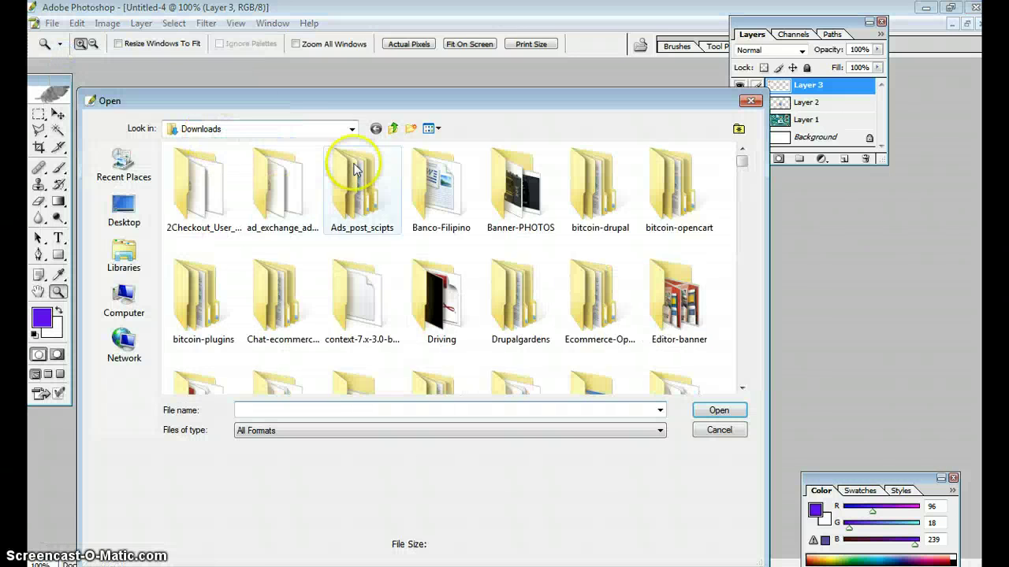
drag(738, 158, 736, 272)
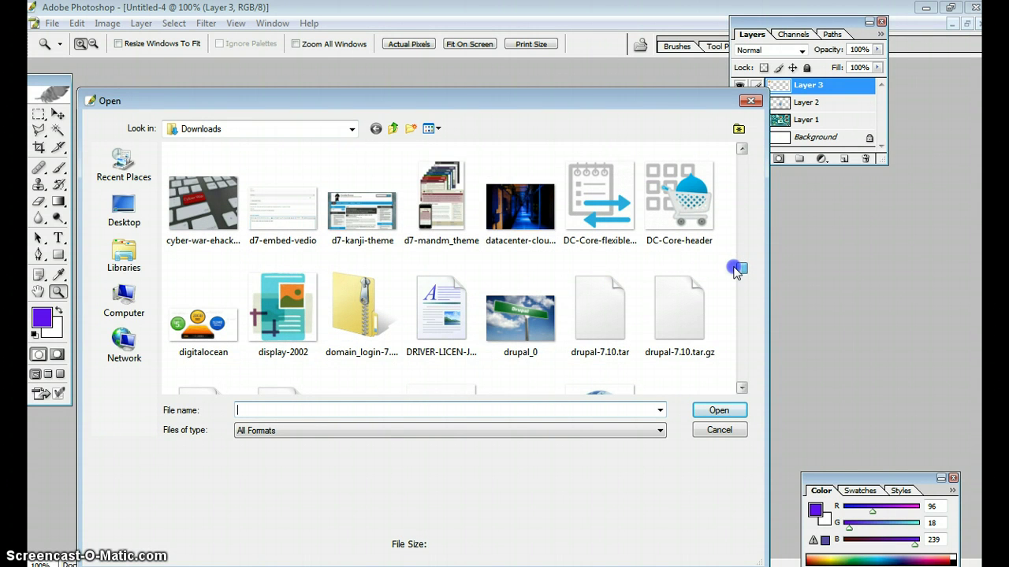
drag(736, 272, 735, 292)
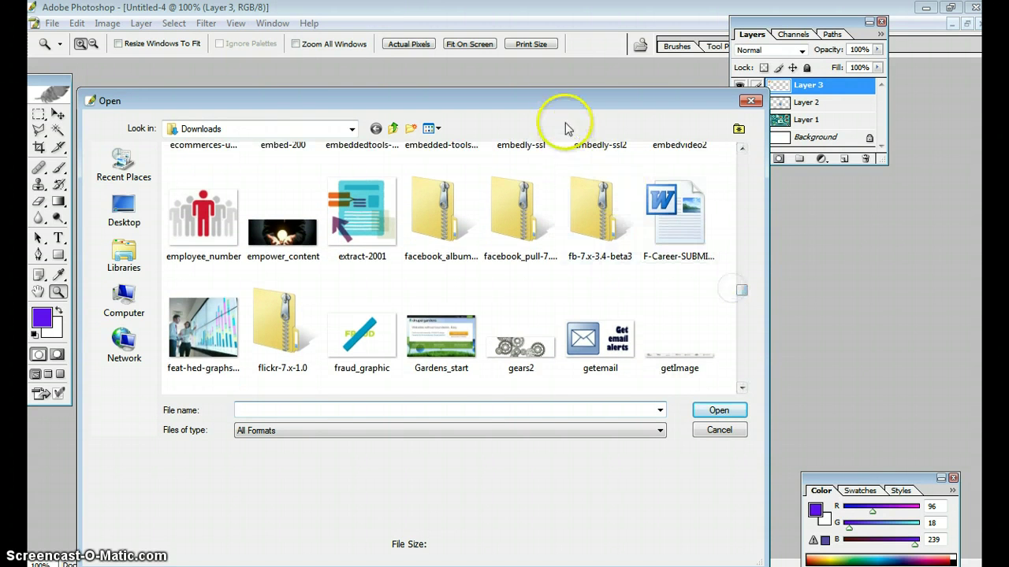
drag(562, 106, 573, 149)
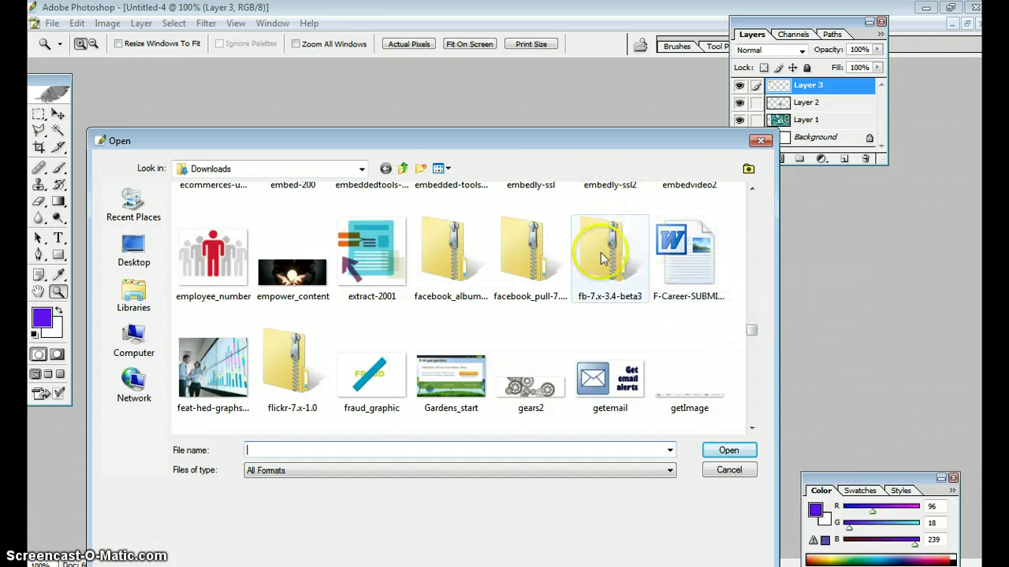
drag(558, 134, 514, 133)
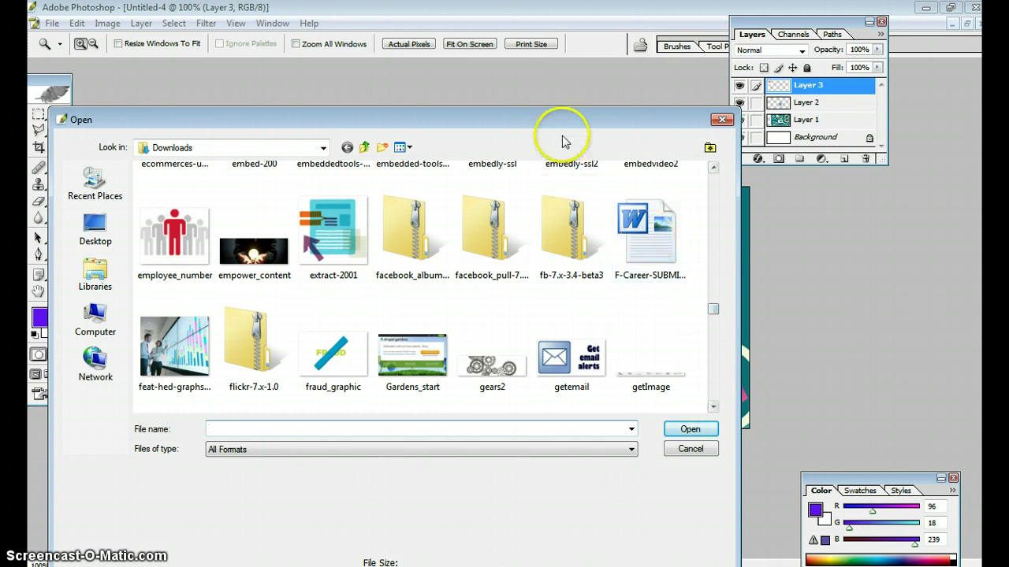
drag(563, 133, 557, 181)
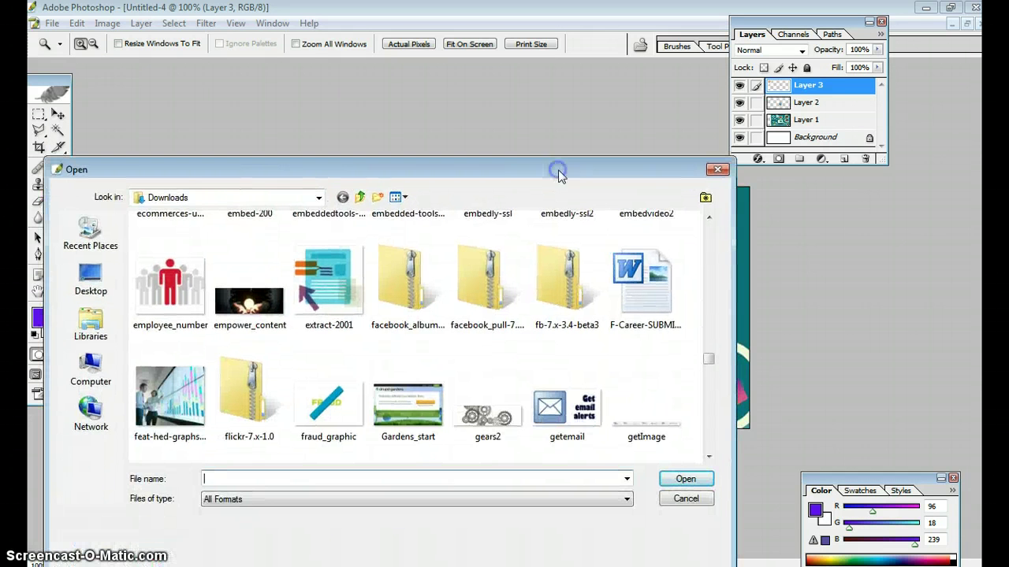
drag(704, 364, 709, 380)
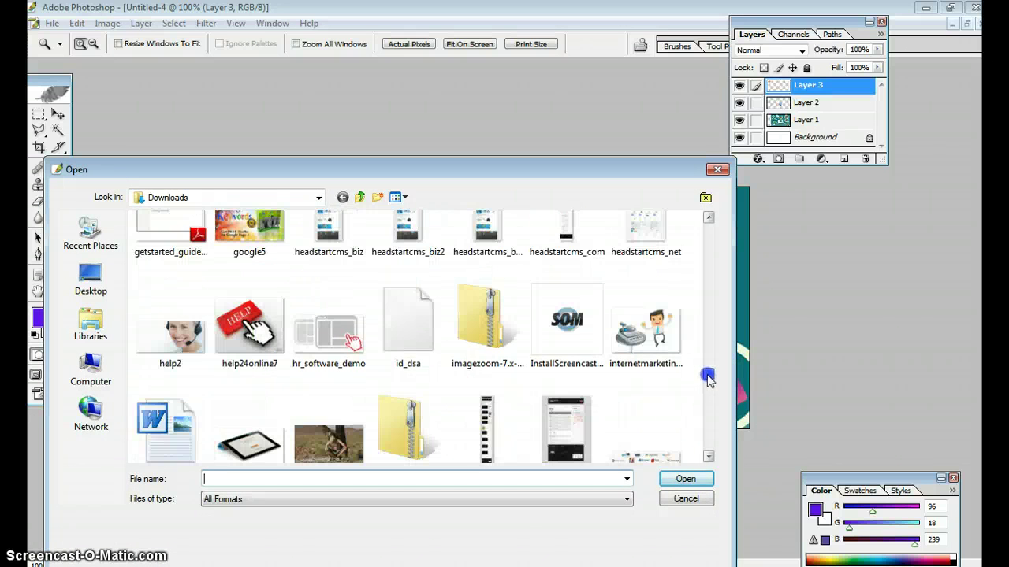
drag(571, 174, 514, 206)
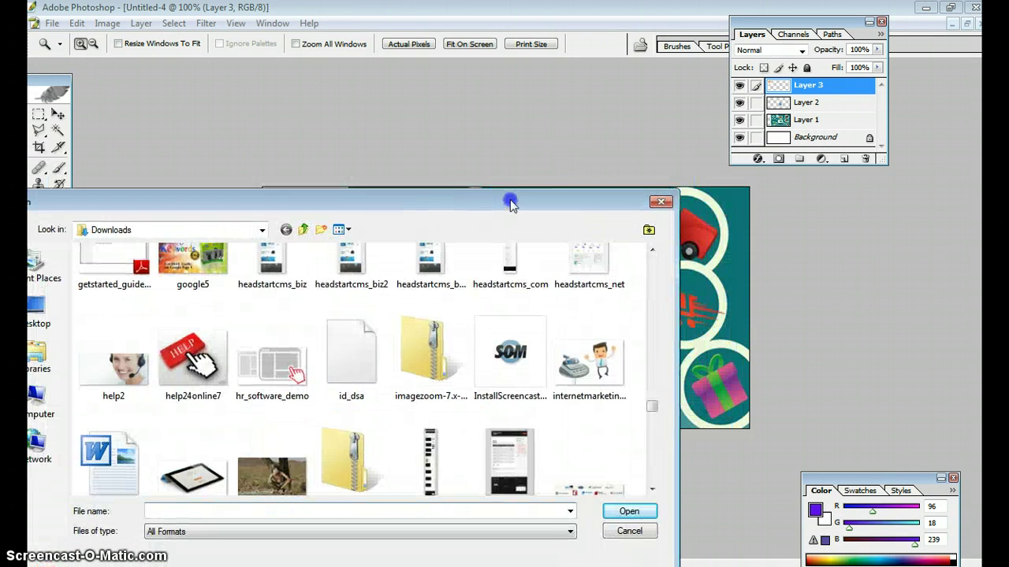
double_click(576, 372)
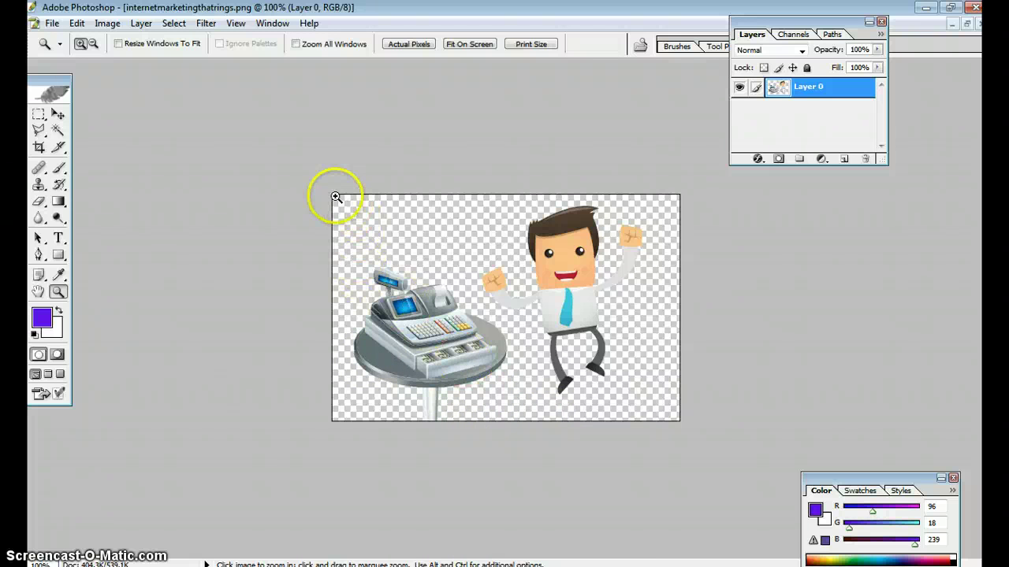
Step: Copy the entire cash register and cartoon man image and paste it into the Untitled-4 banner
click(57, 115)
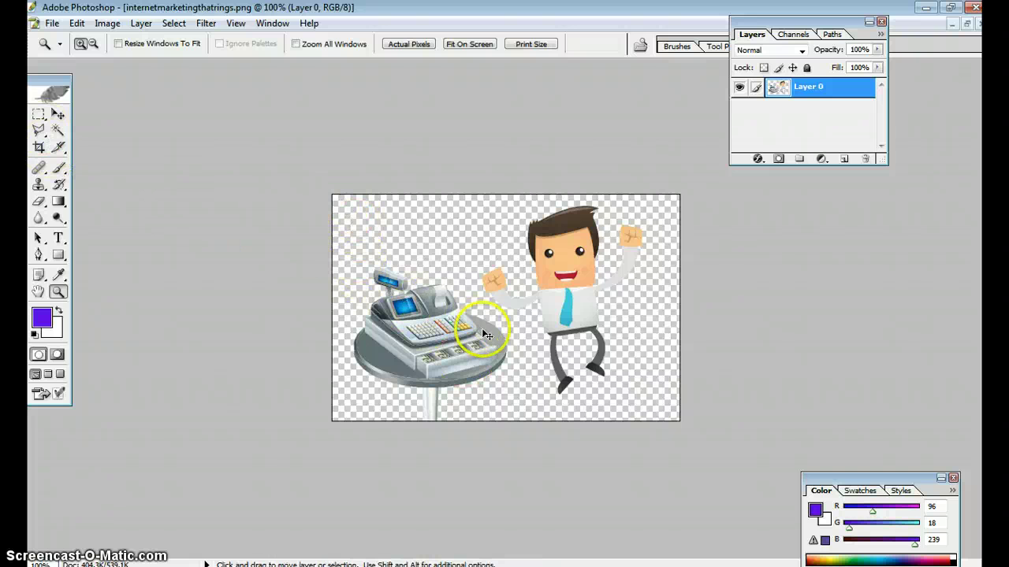
click(39, 114)
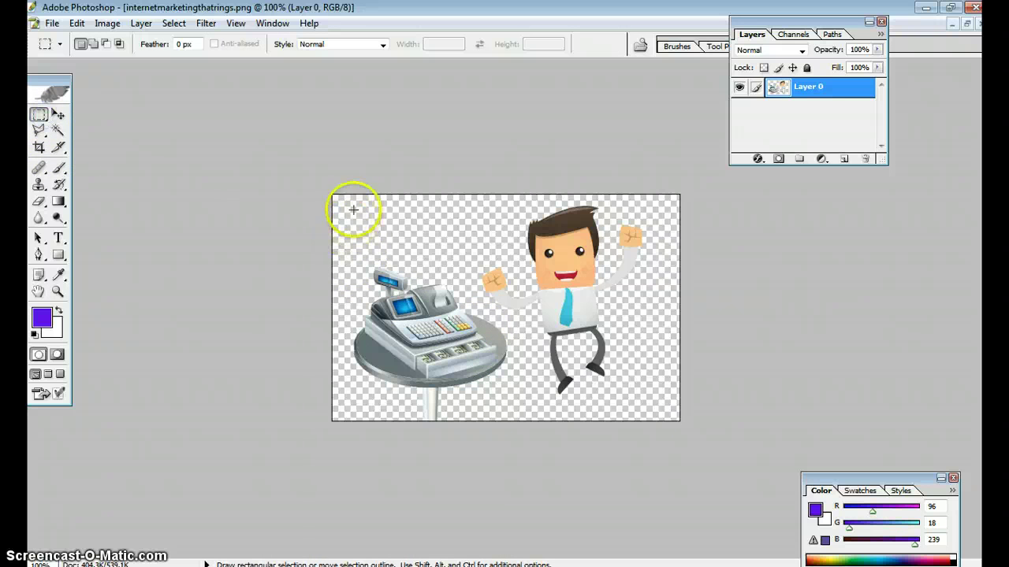
key(ctrl+a)
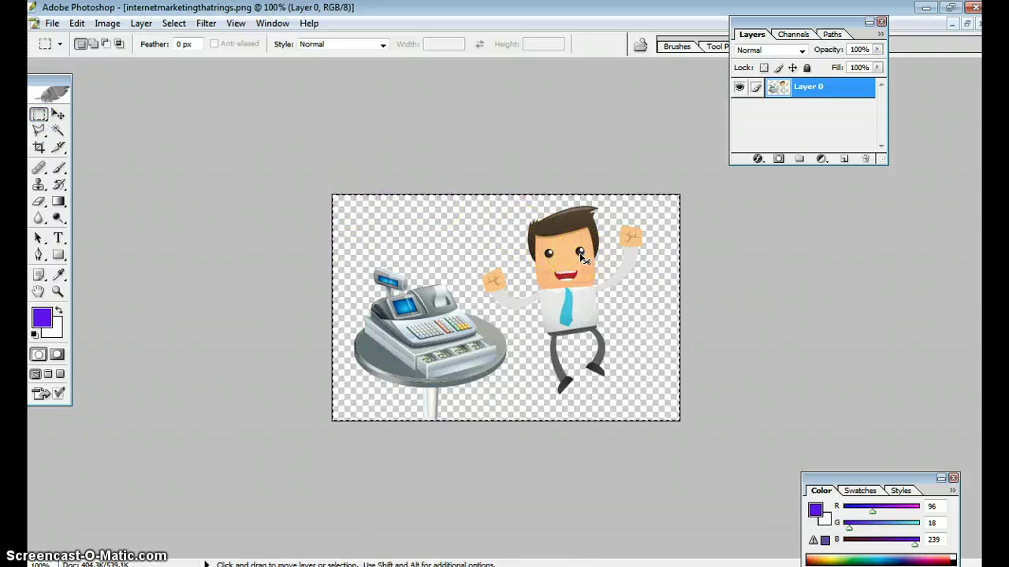
key(f)
key(f)
key(f)
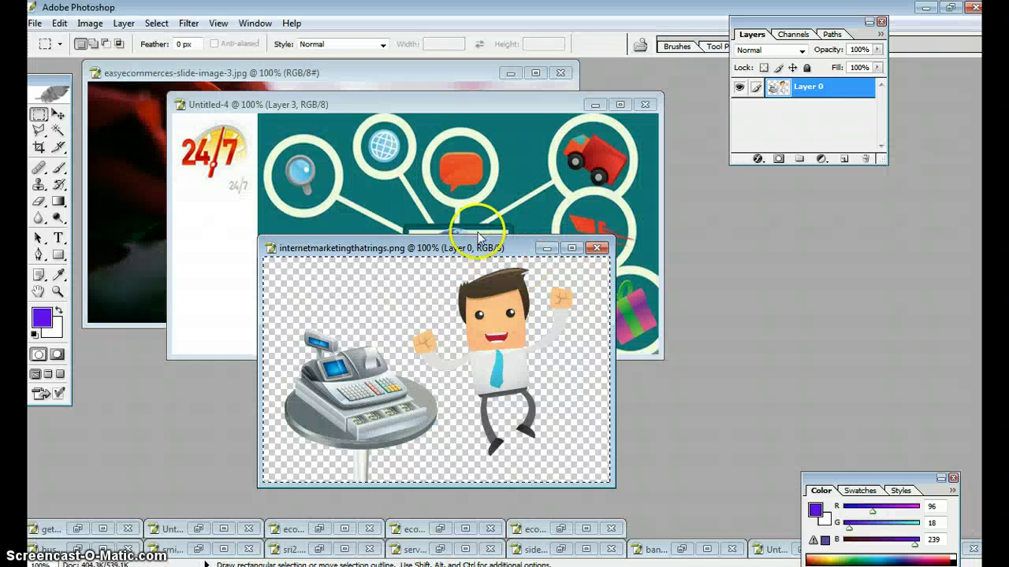
click(542, 235)
click(620, 104)
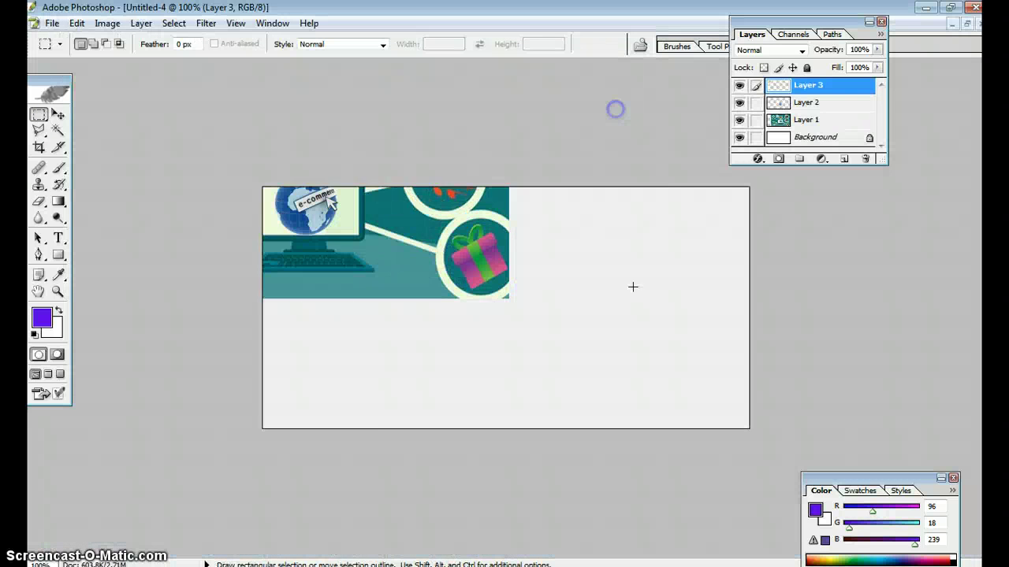
key(ctrl+v)
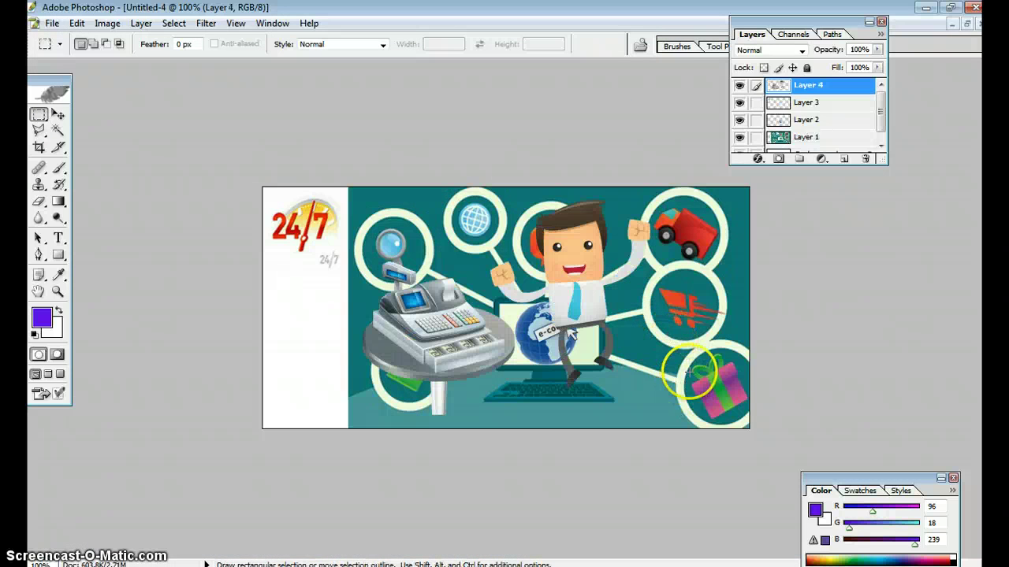
Step: Move the pasted artwork so the cartoon man stands at the white strip's edge, below the 24/7 graphic
click(57, 114)
drag(545, 274, 693, 280)
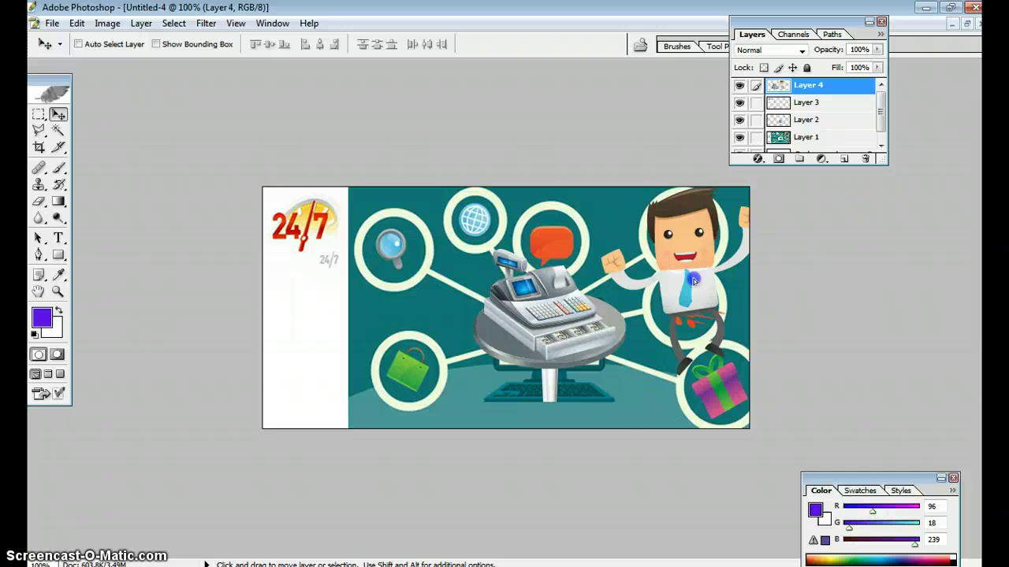
drag(693, 280, 354, 347)
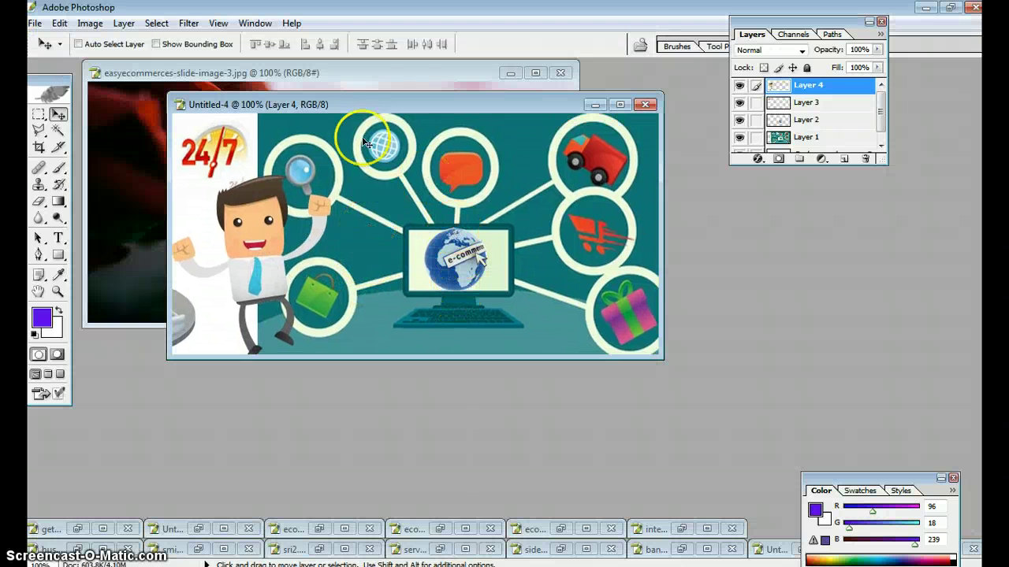
Step: Return to the internetmarketingthatrings.png image, clear its selection and choose the Polygonal Lasso tool
click(708, 533)
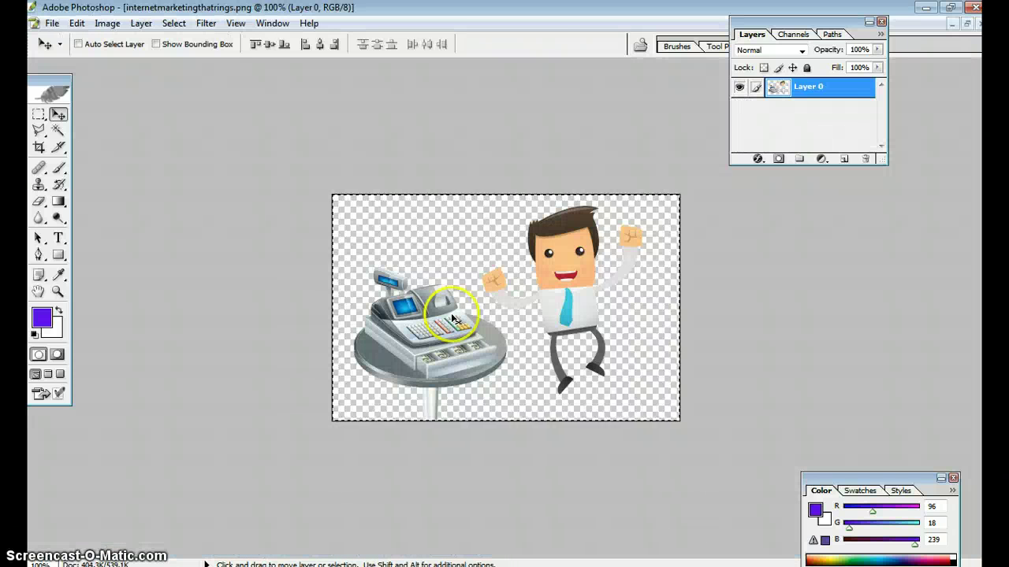
click(37, 114)
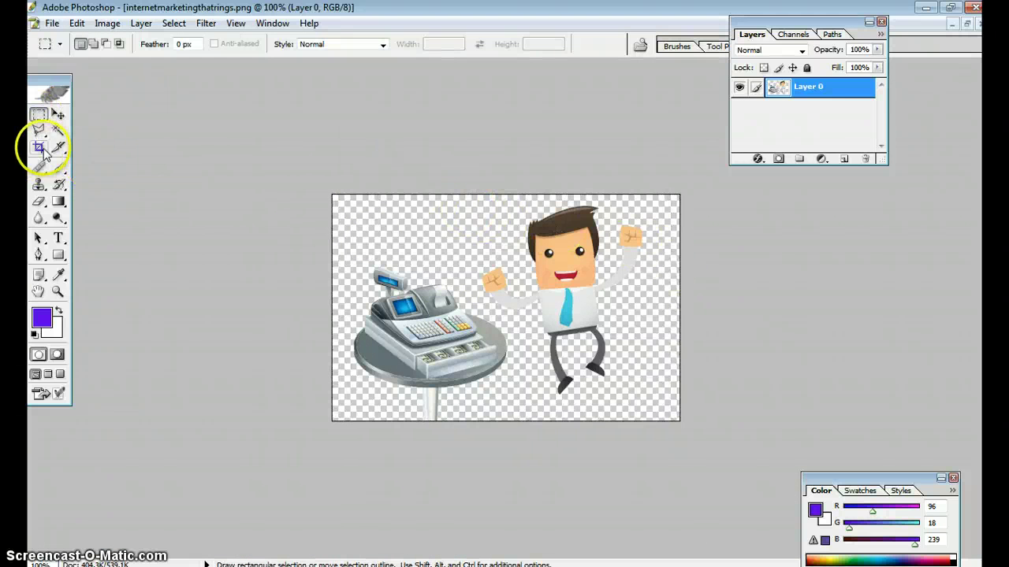
click(41, 131)
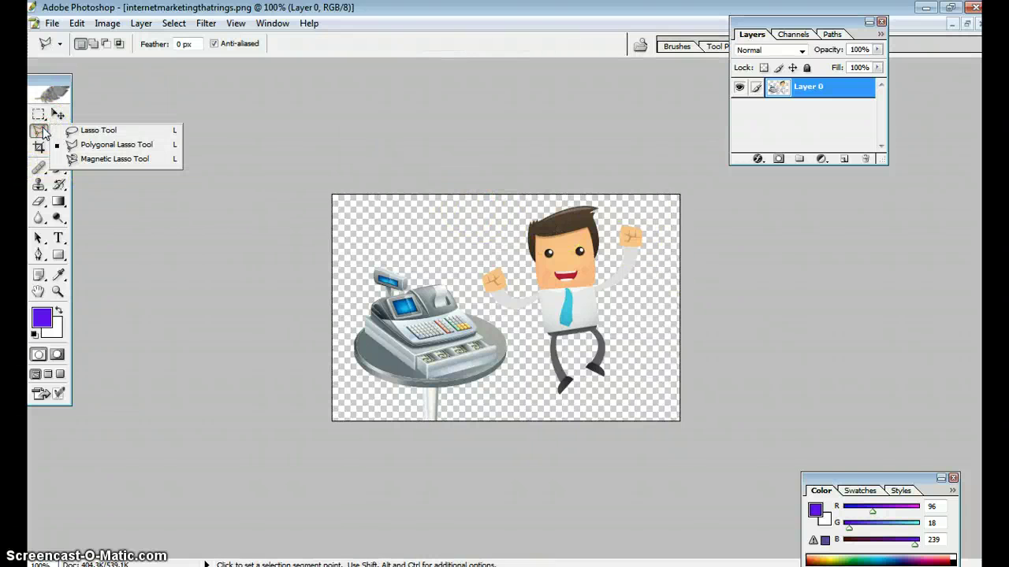
click(89, 142)
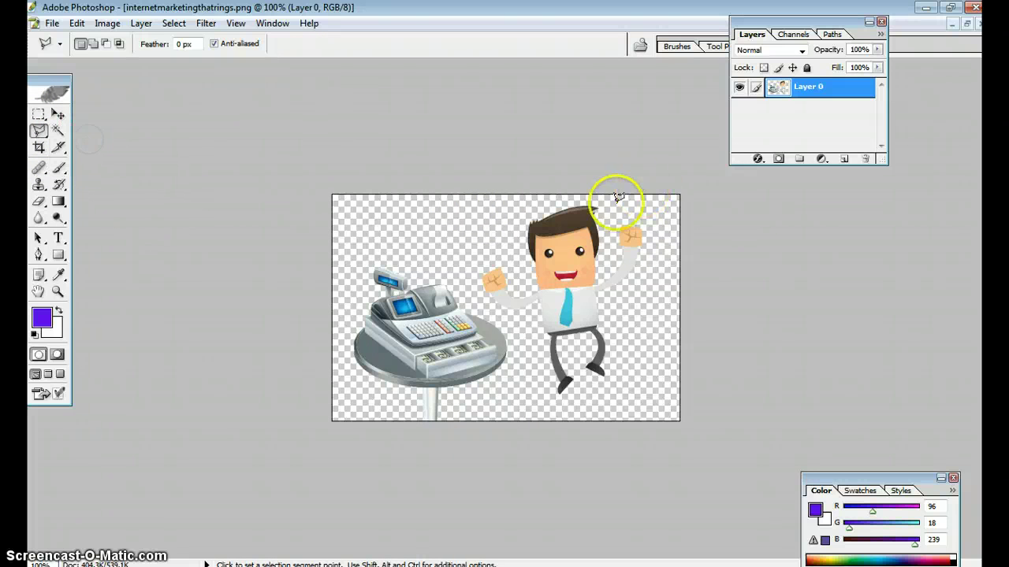
click(611, 200)
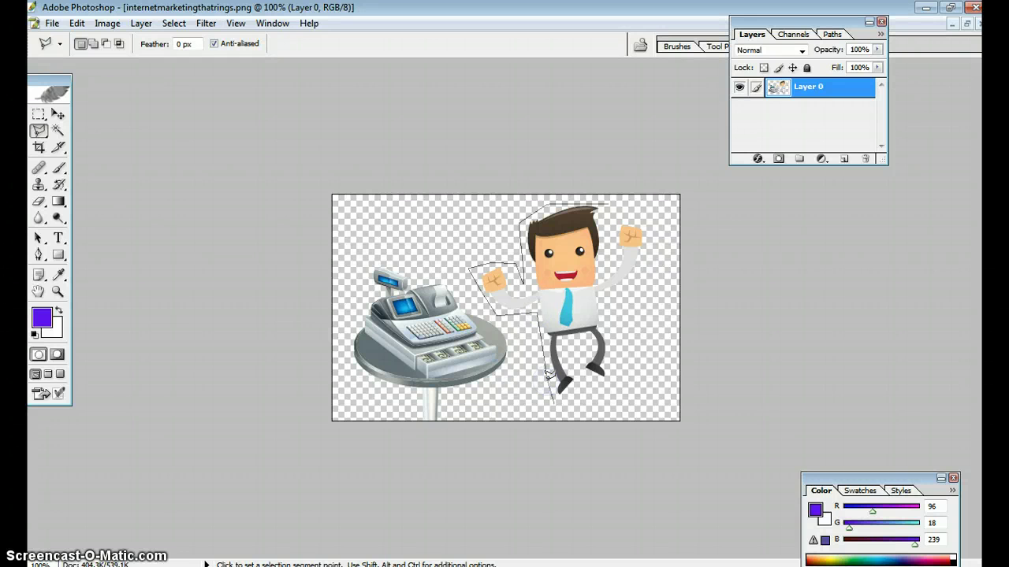
click(591, 388)
click(636, 361)
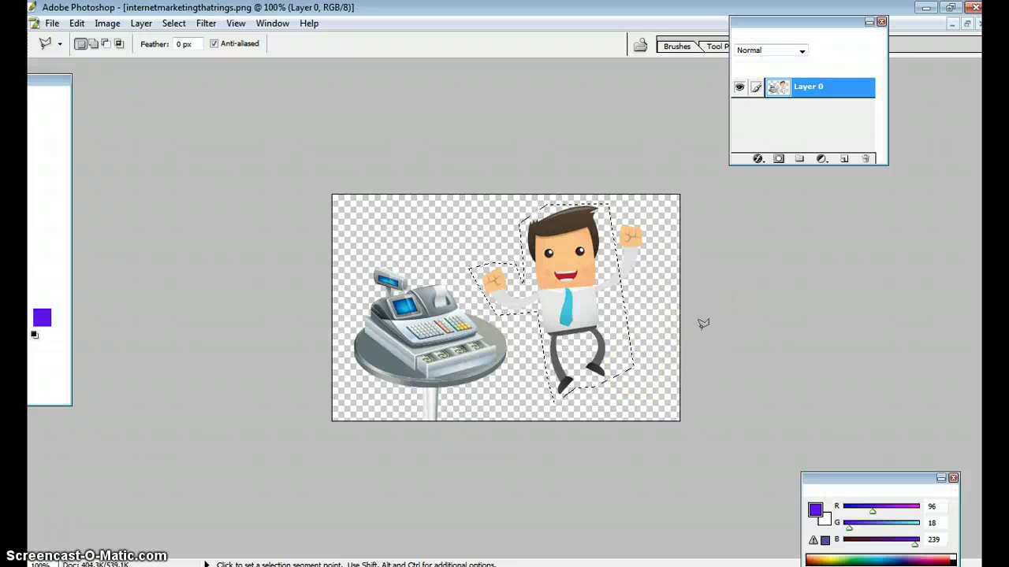
key(ctrl+d)
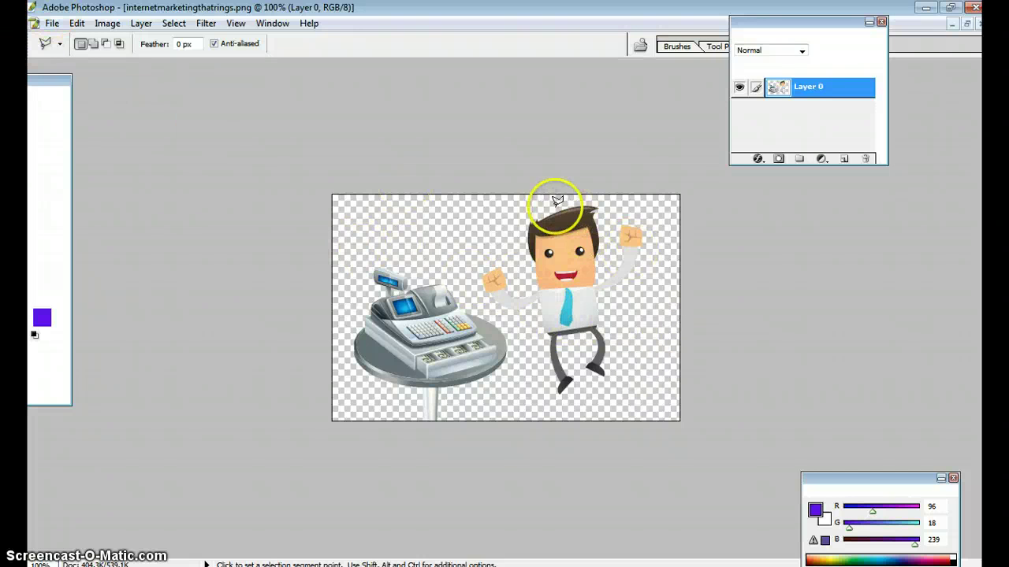
Step: Outline only the cartoon man, including both raised arms, with the Polygonal Lasso and copy the selection
click(534, 212)
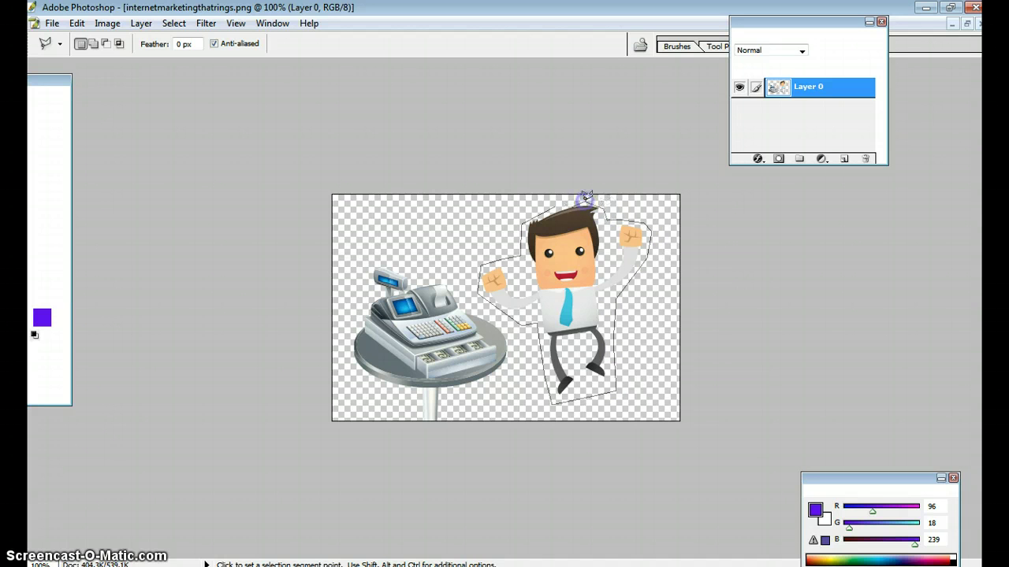
click(557, 203)
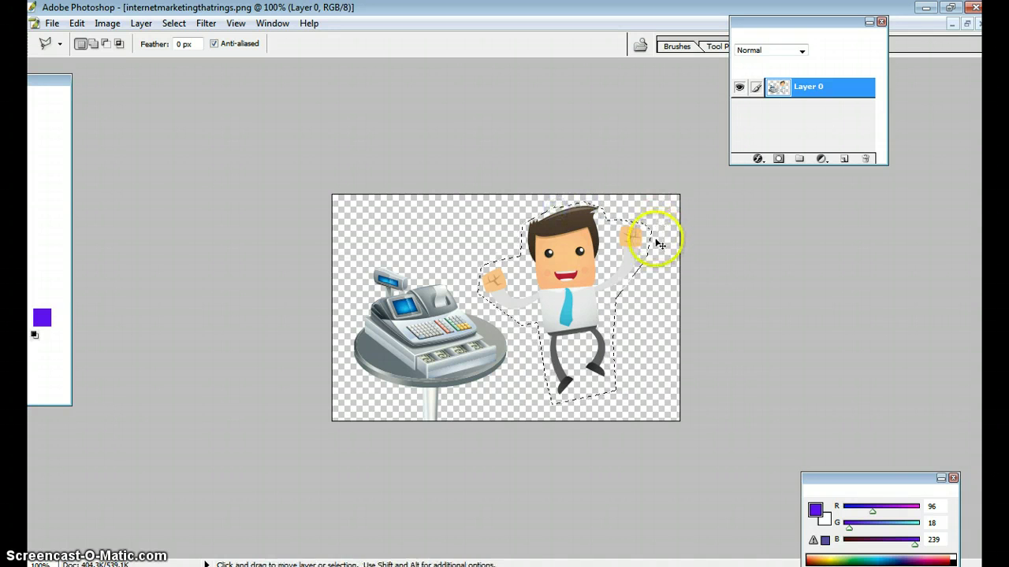
key(f)
key(f)
key(f)
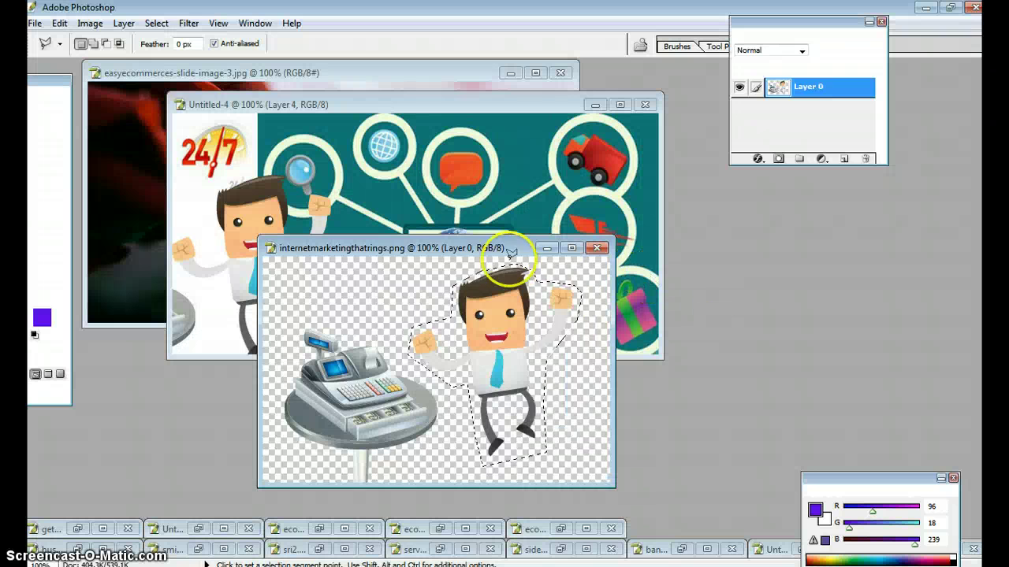
Step: Hide Layer 4 in the Untitled-4 banner and paste the copied cartoon man as a new layer
click(545, 249)
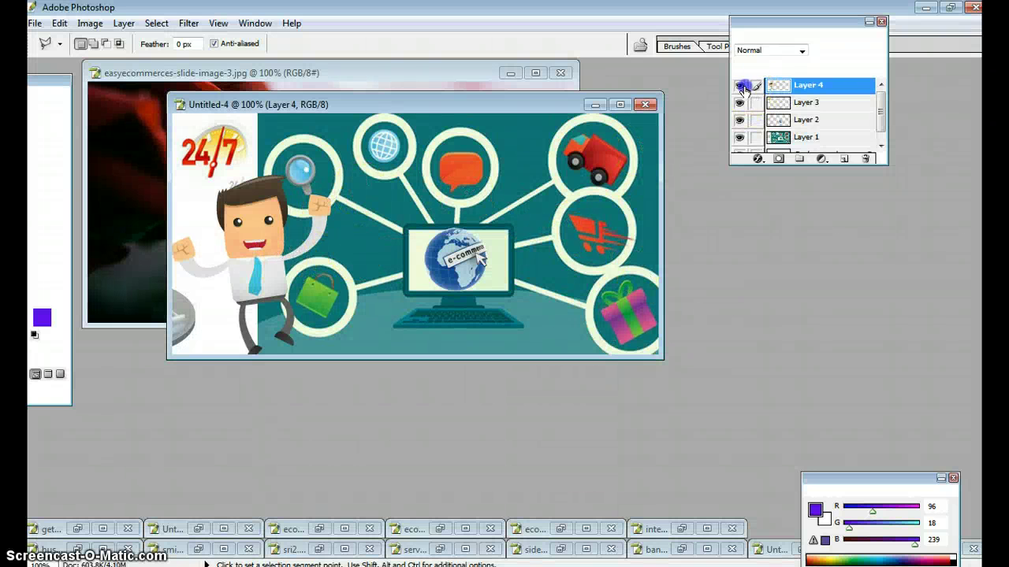
click(739, 85)
key(ctrl+v)
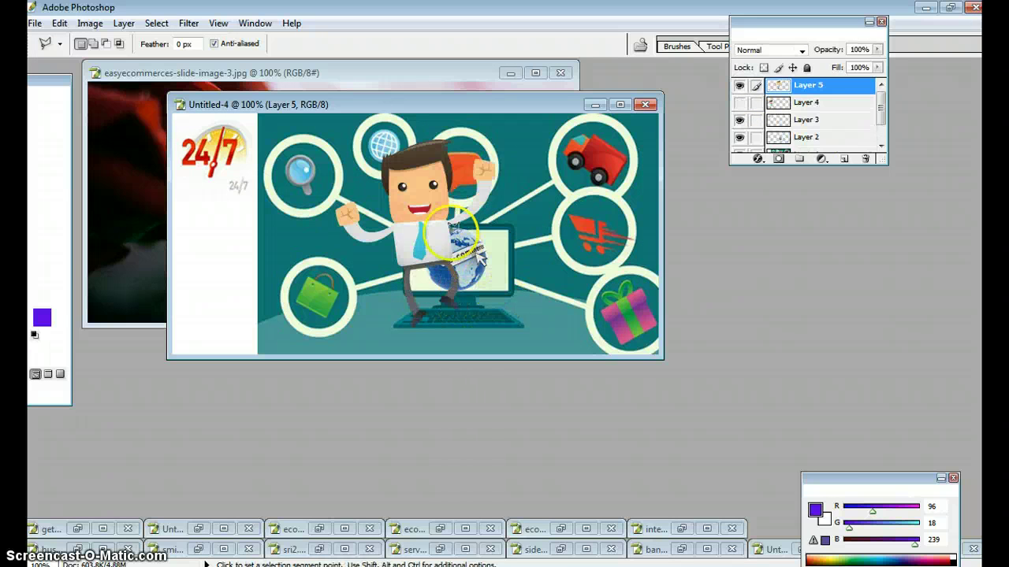
Step: Move the pasted cartoon man from the banner's center to the white strip's edge, just below the 24/7 graphic
click(620, 104)
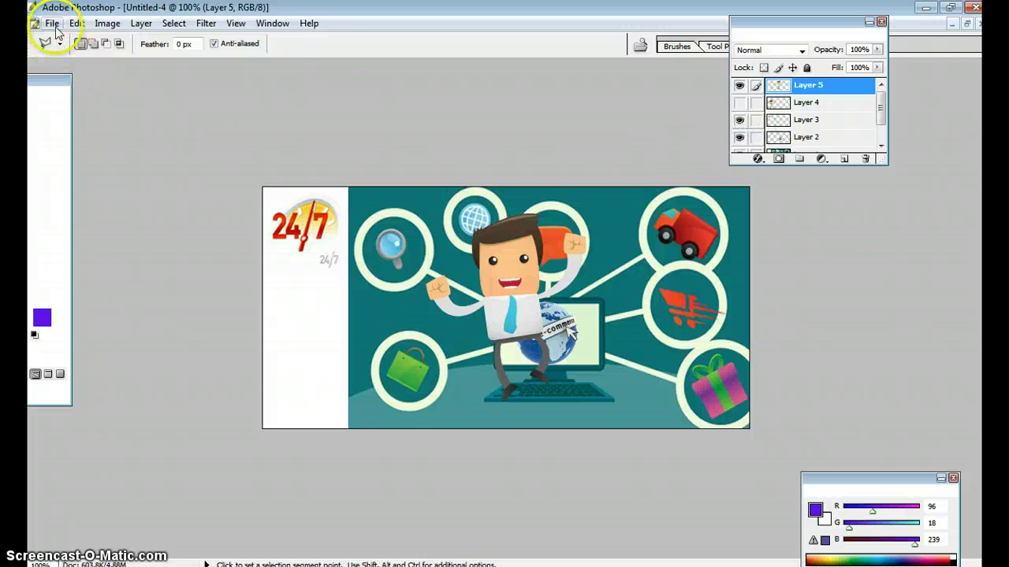
drag(49, 93, 197, 89)
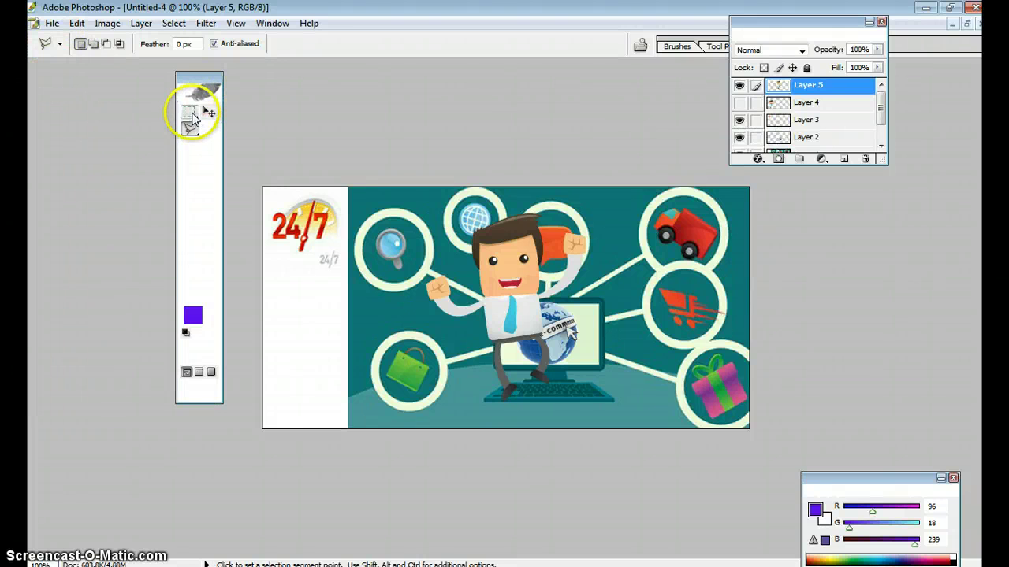
click(208, 113)
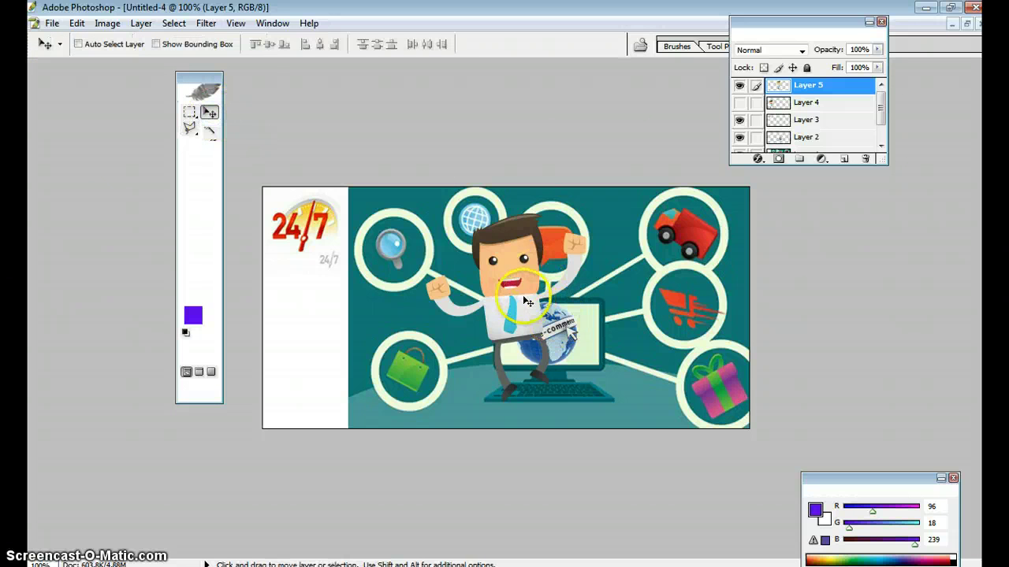
drag(524, 298, 345, 354)
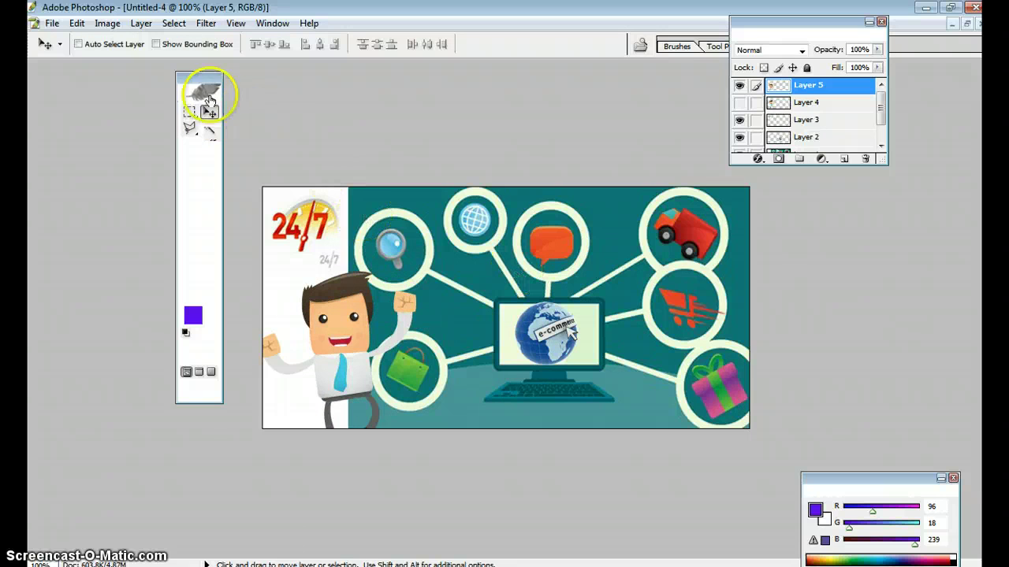
drag(204, 83, 61, 70)
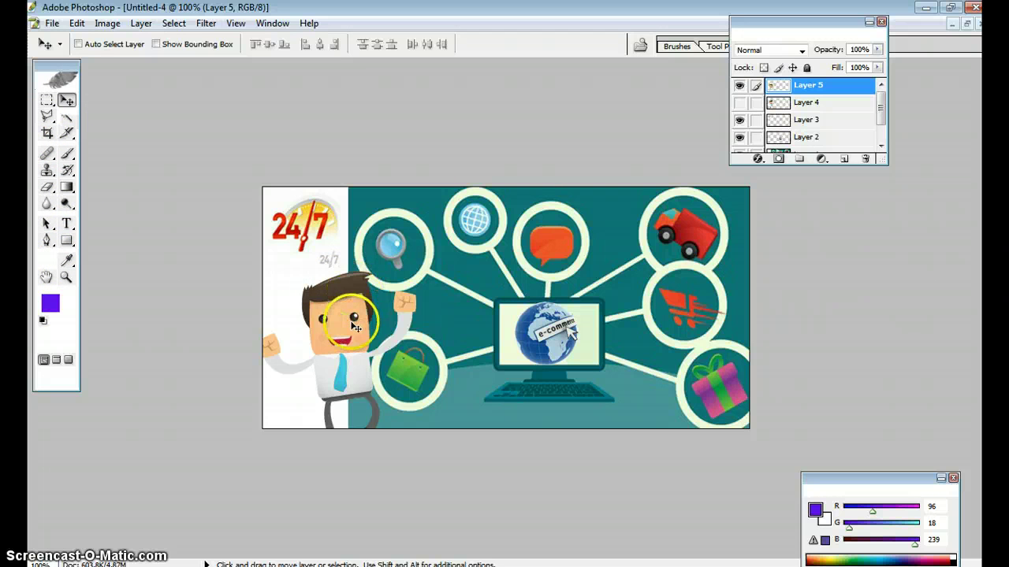
drag(338, 321, 349, 304)
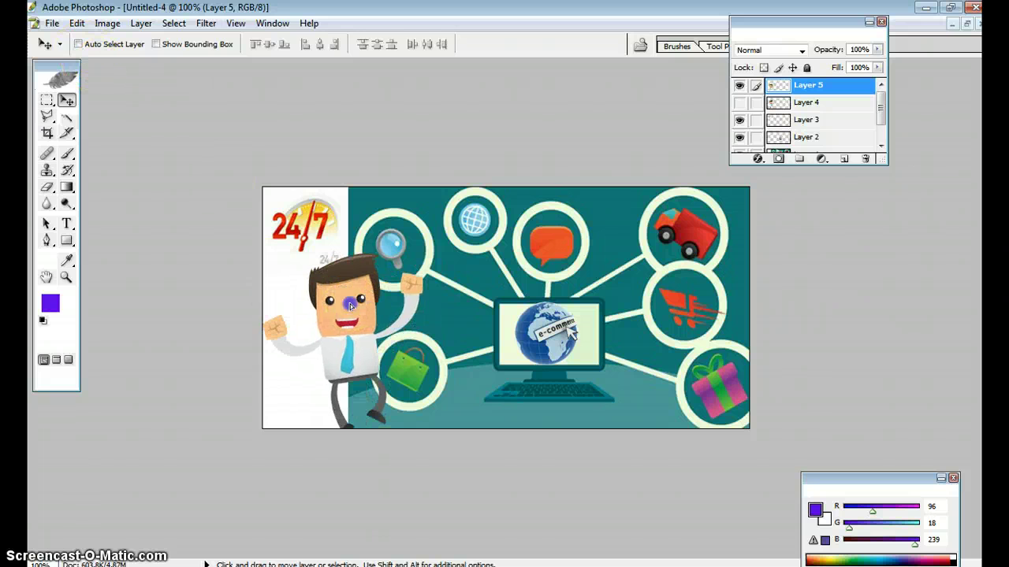
Step: Scale the cartoon man to about 79% width and 84% height, and shift him further into the white strip
click(47, 24)
click(77, 23)
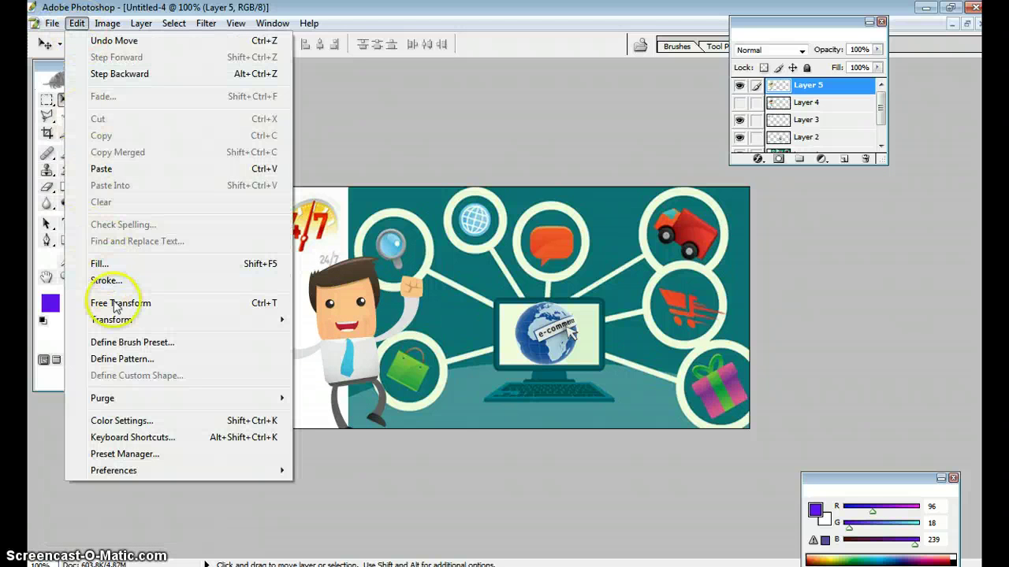
mouse_move(118, 319)
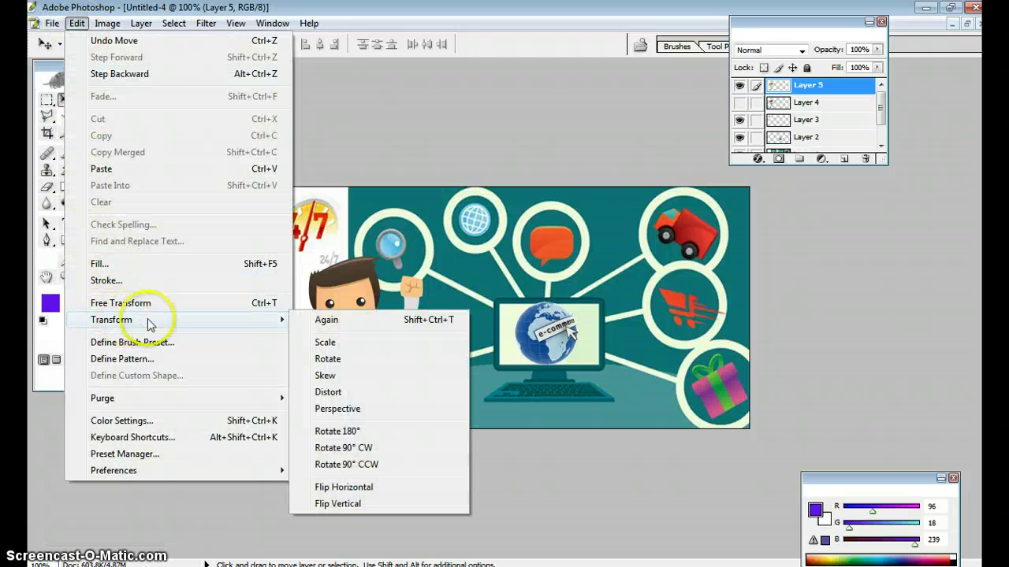
click(325, 342)
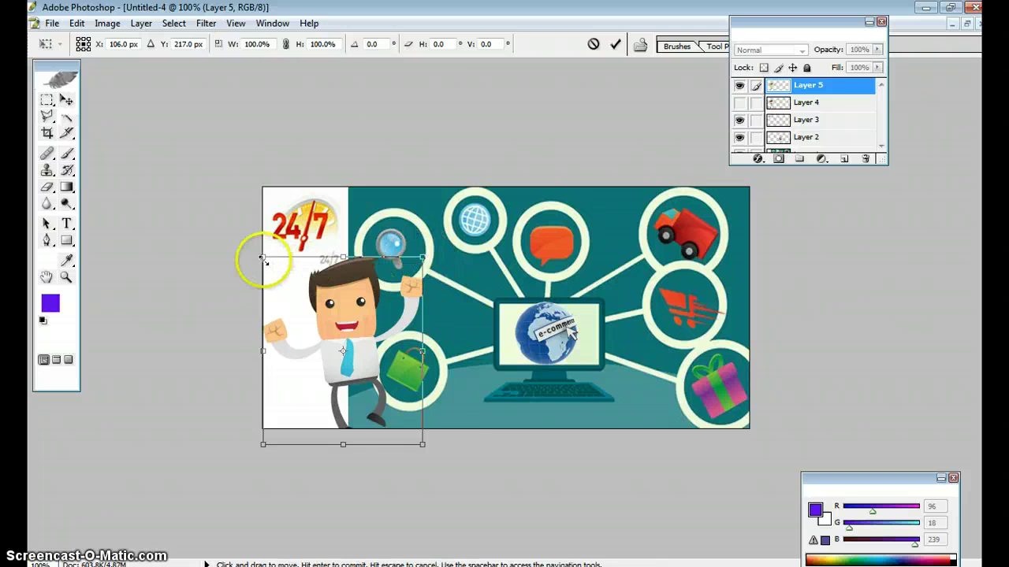
drag(263, 258, 296, 288)
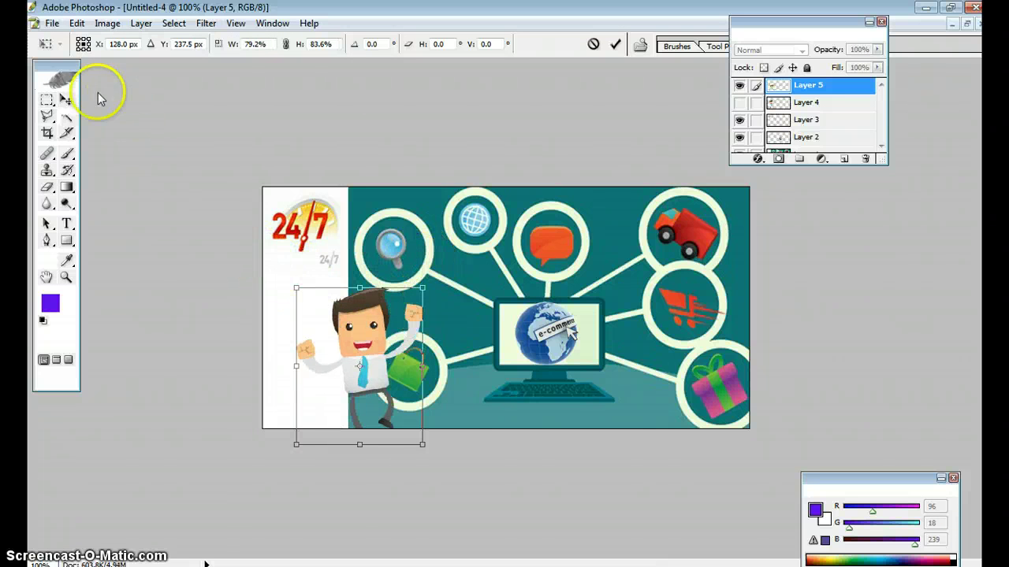
click(66, 99)
click(461, 228)
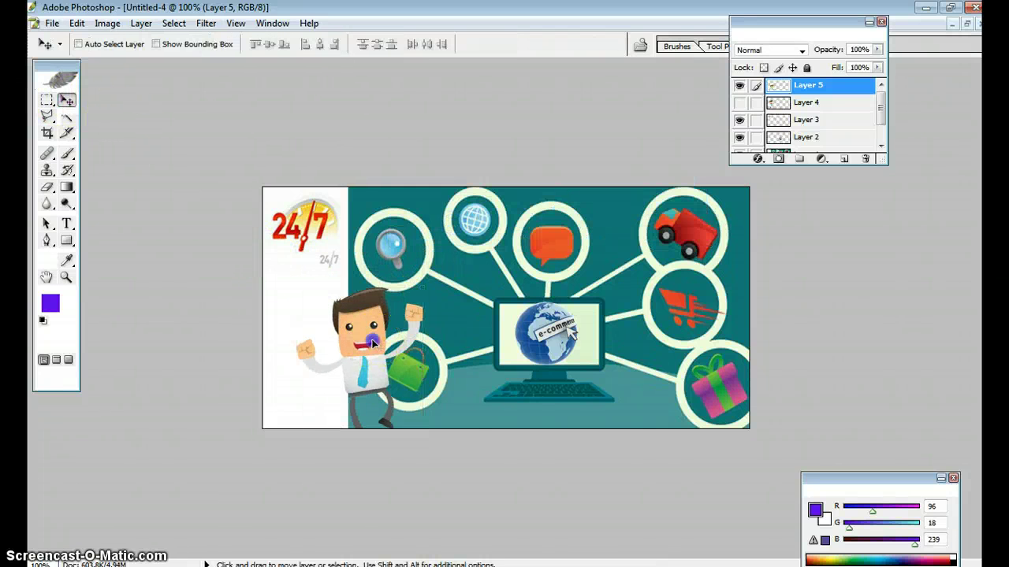
drag(373, 344, 337, 337)
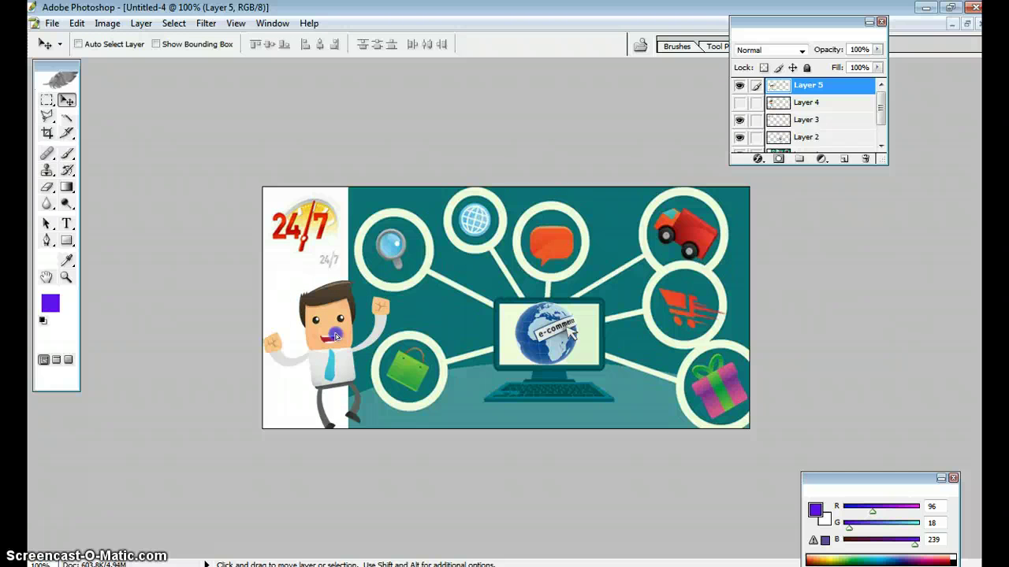
mouse_move(336, 337)
mouse_down()
mouse_move(466, 327)
mouse_move(478, 292)
mouse_move(471, 303)
mouse_move(504, 331)
mouse_move(318, 328)
mouse_move(332, 336)
mouse_up()
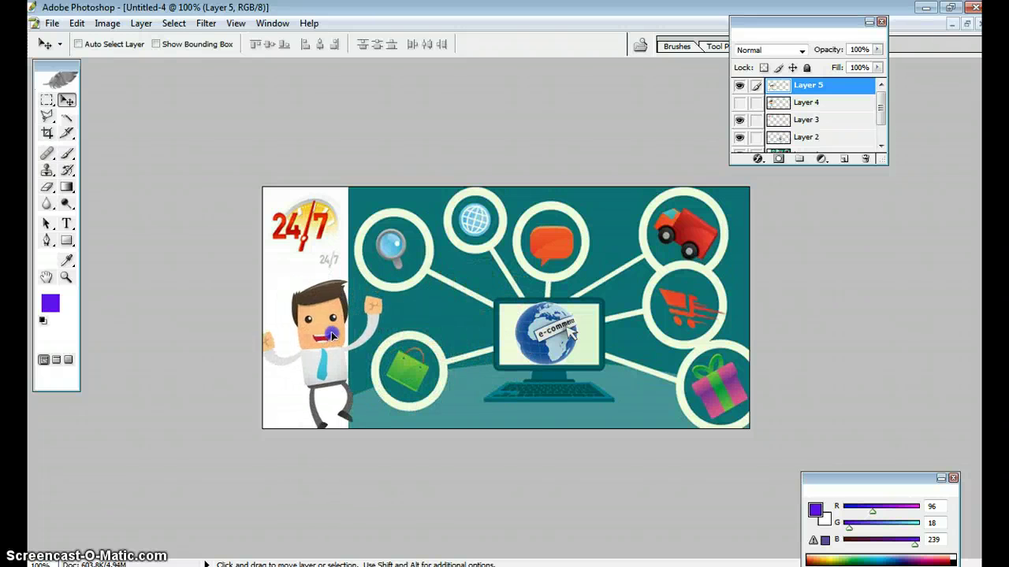
Step: Scale the cartoon man again to about 83% width and 92% height, and center him in the strip beneath the 24/7 graphic
click(50, 23)
mouse_move(74, 21)
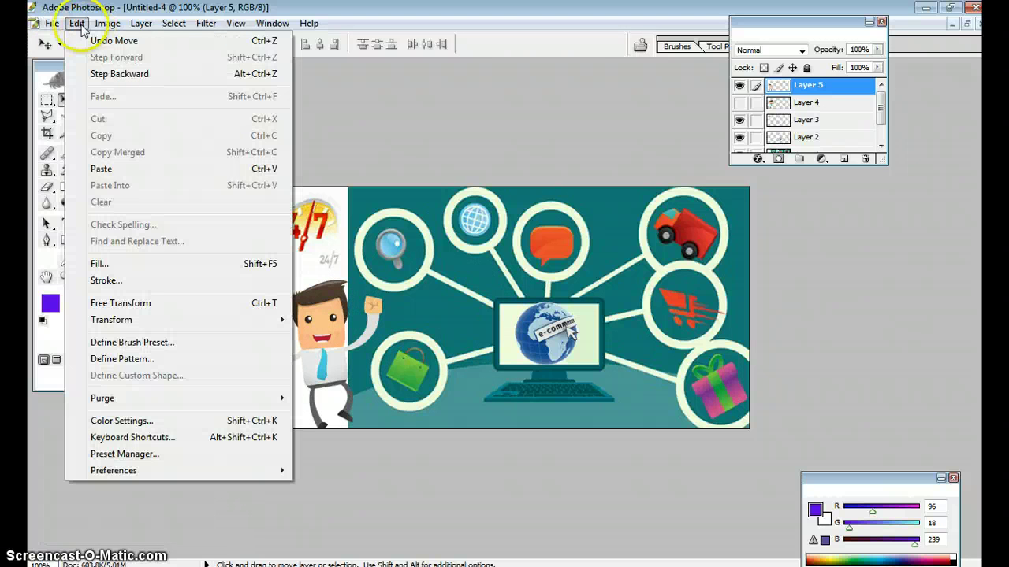
mouse_move(197, 323)
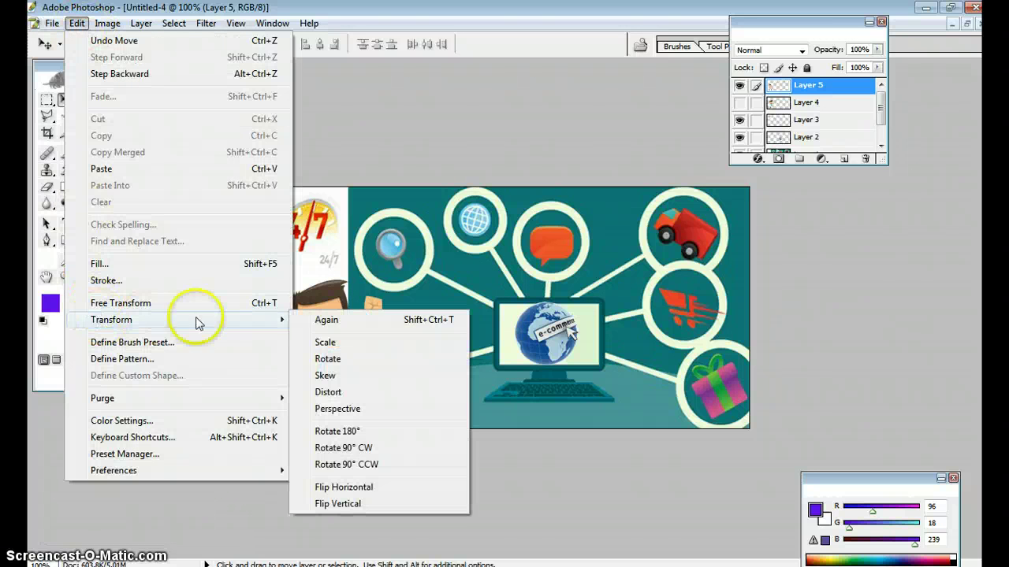
click(303, 342)
drag(255, 279, 276, 293)
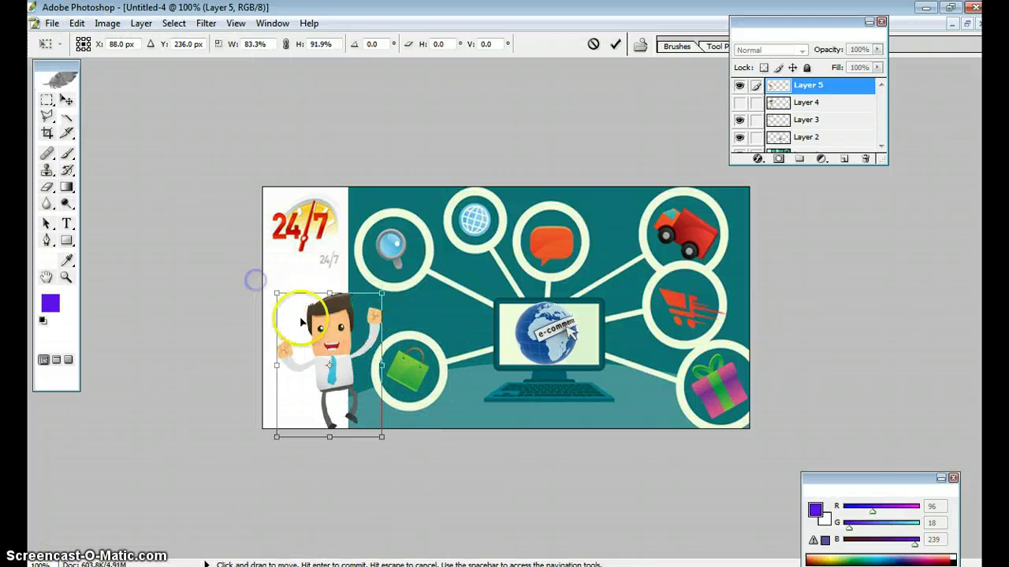
click(49, 103)
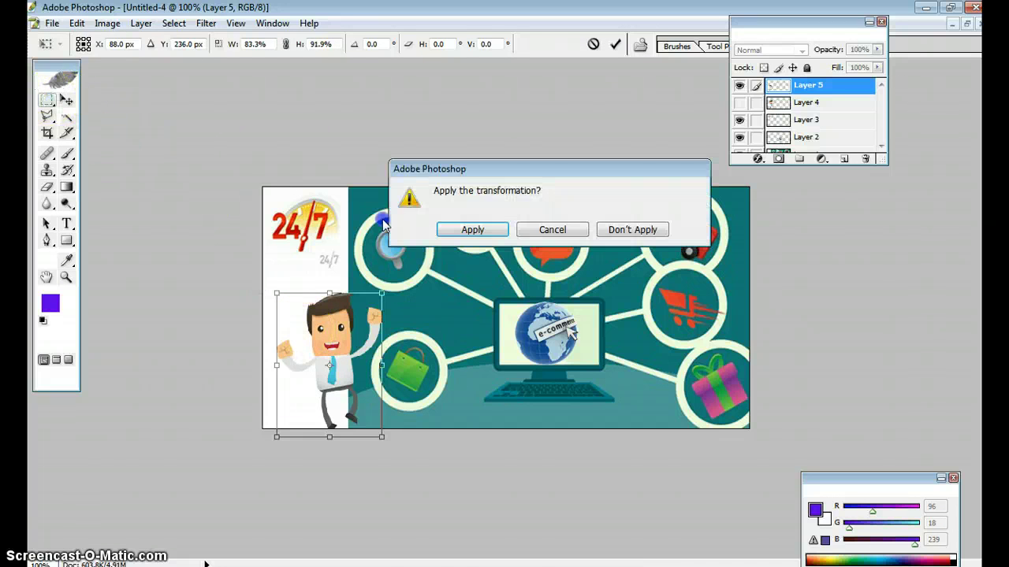
click(471, 229)
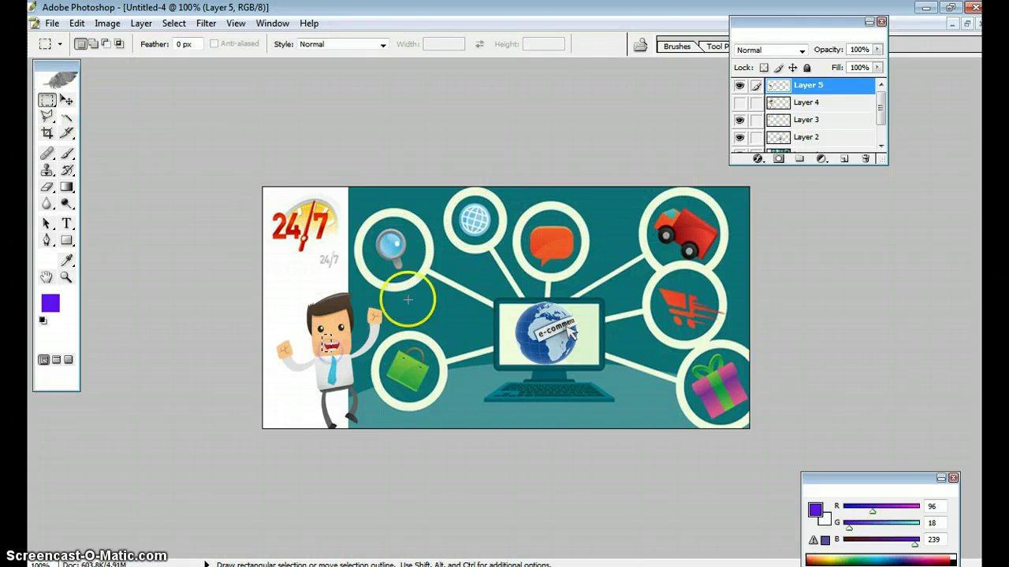
click(66, 101)
drag(334, 341, 320, 332)
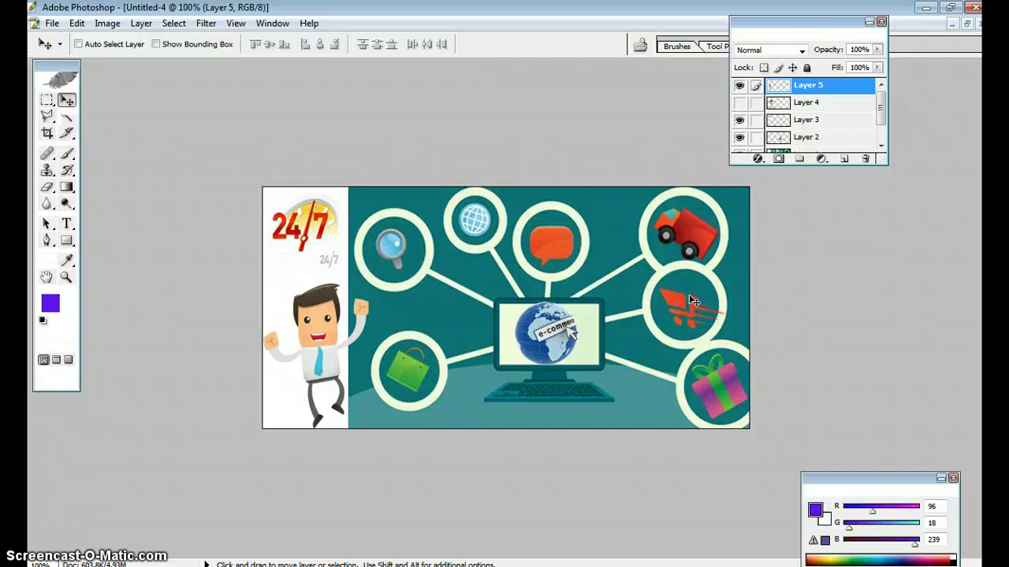
Step: Add a text box beneath the keyboard with the text "Sell more online" in 30 pt bold Times New Roman
scroll(690, 300, up, 1)
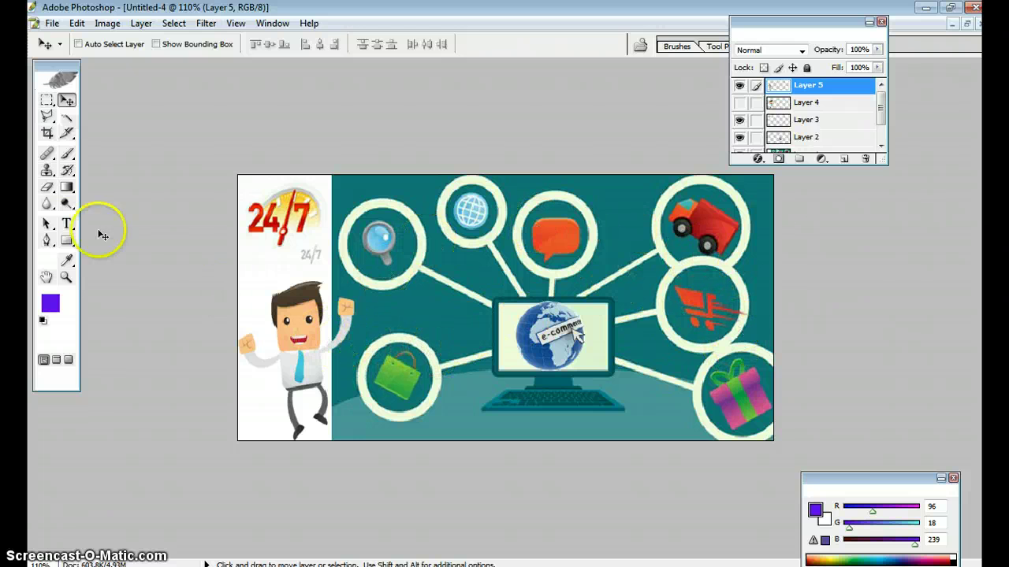
click(67, 224)
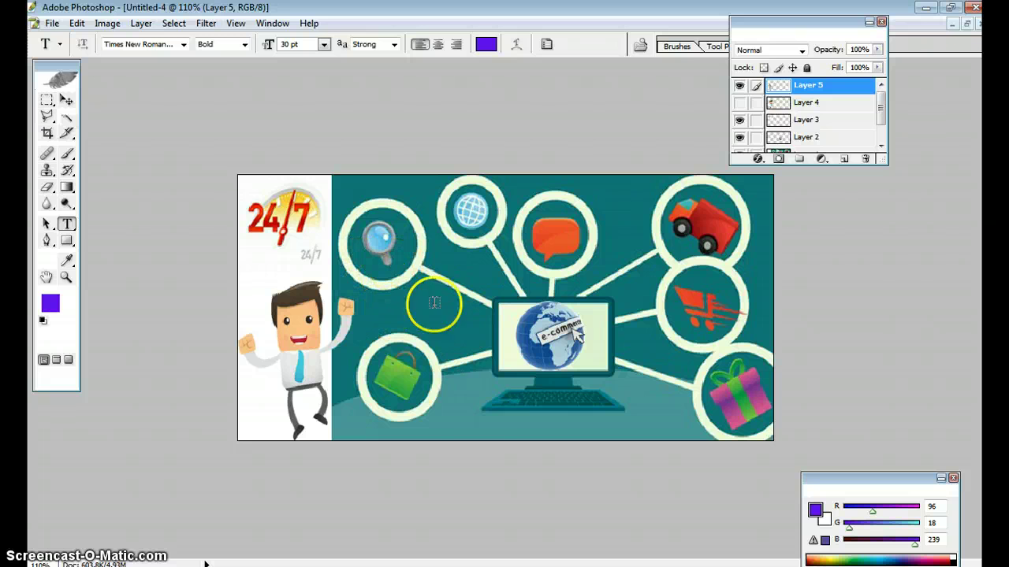
click(441, 415)
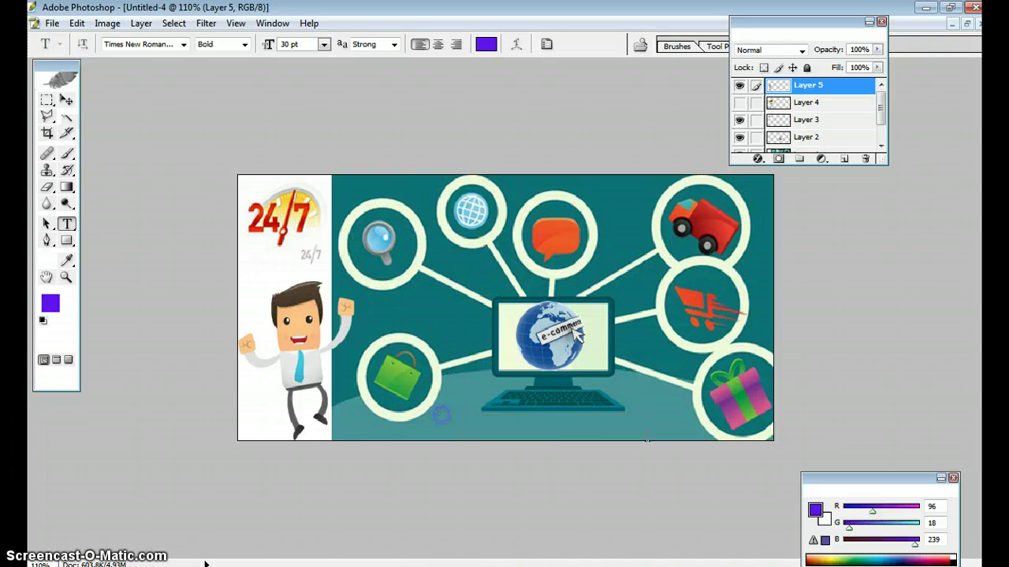
drag(647, 437, 646, 438)
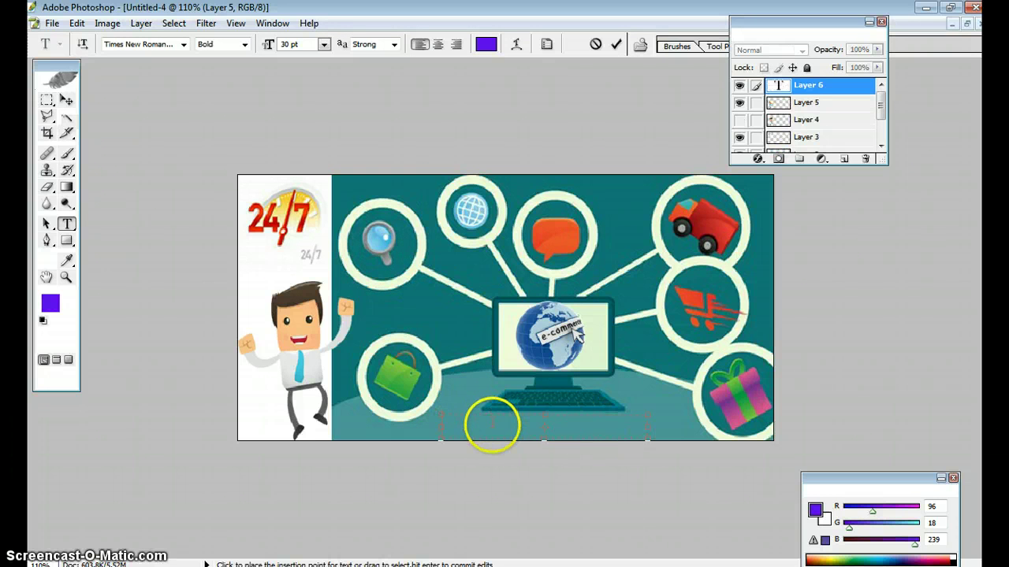
text(Sell more online)
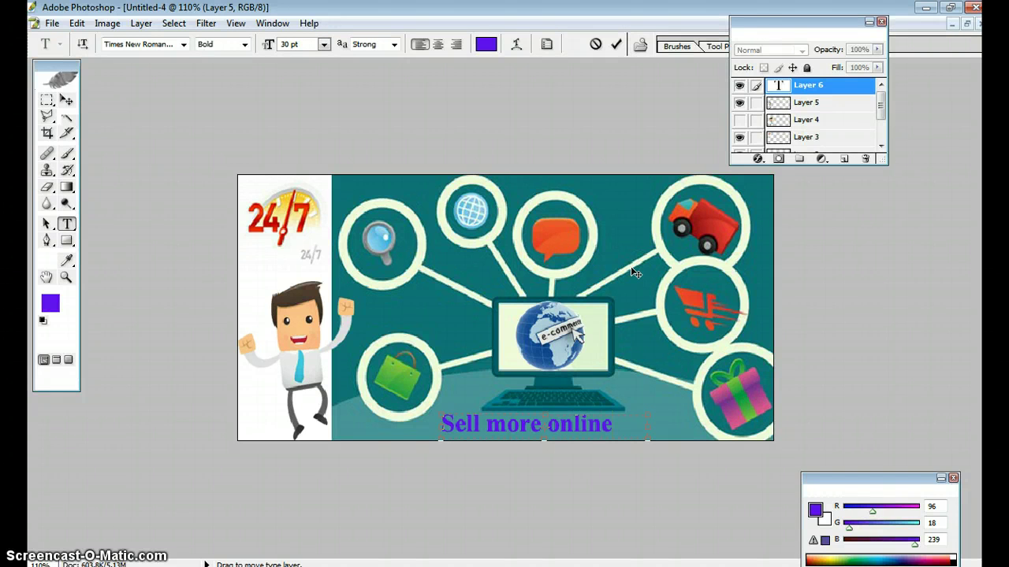
click(641, 246)
click(605, 179)
click(581, 370)
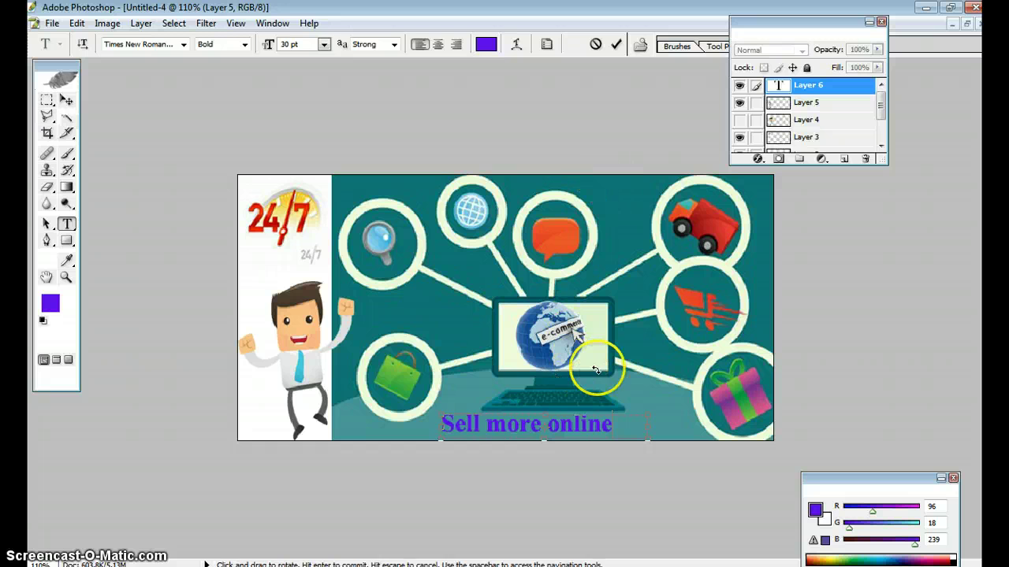
click(603, 338)
click(578, 331)
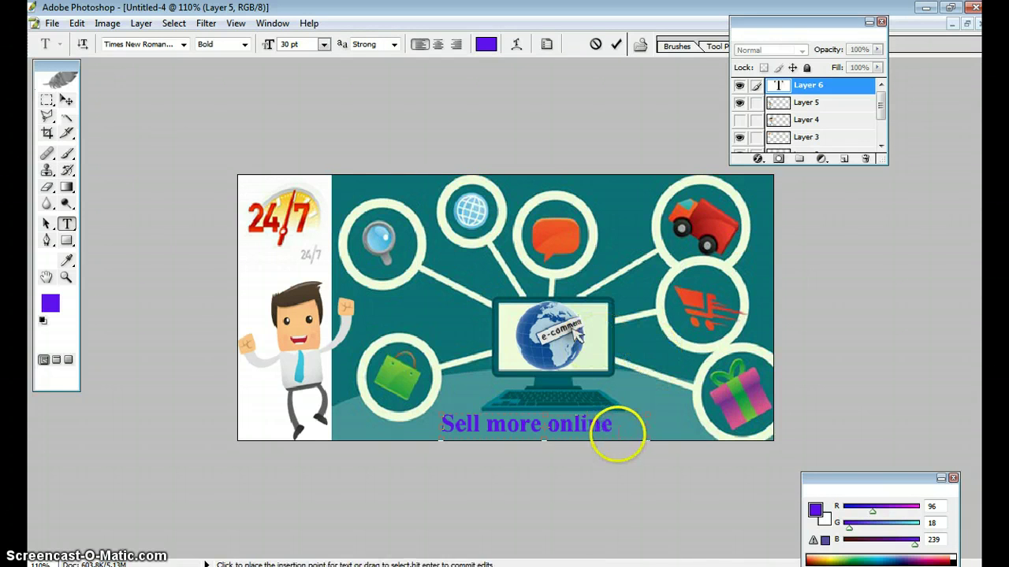
Step: Recolor the whole "Sell more online" text to crimson red EF123C
drag(611, 424, 477, 357)
click(486, 44)
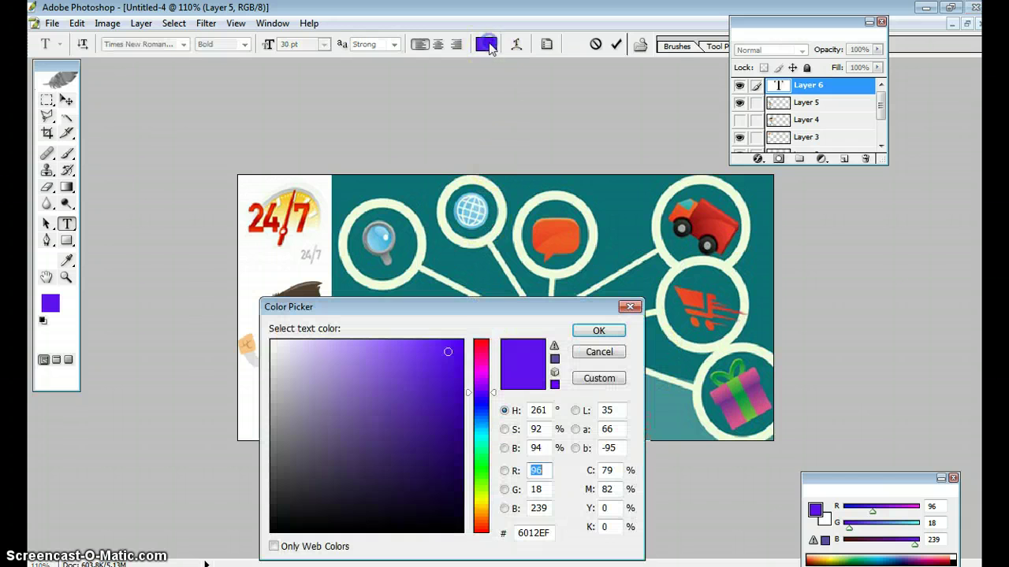
click(478, 348)
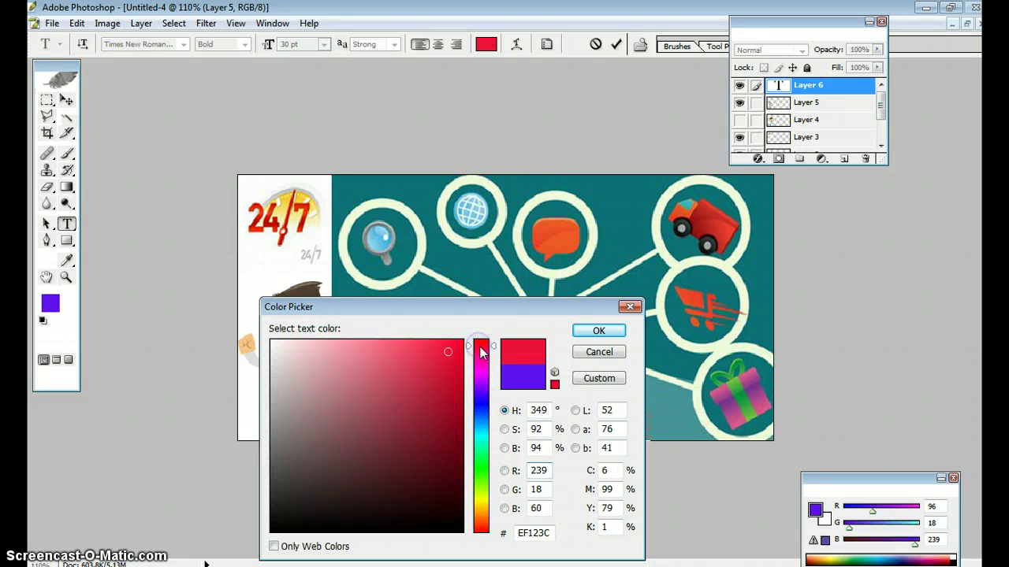
click(595, 331)
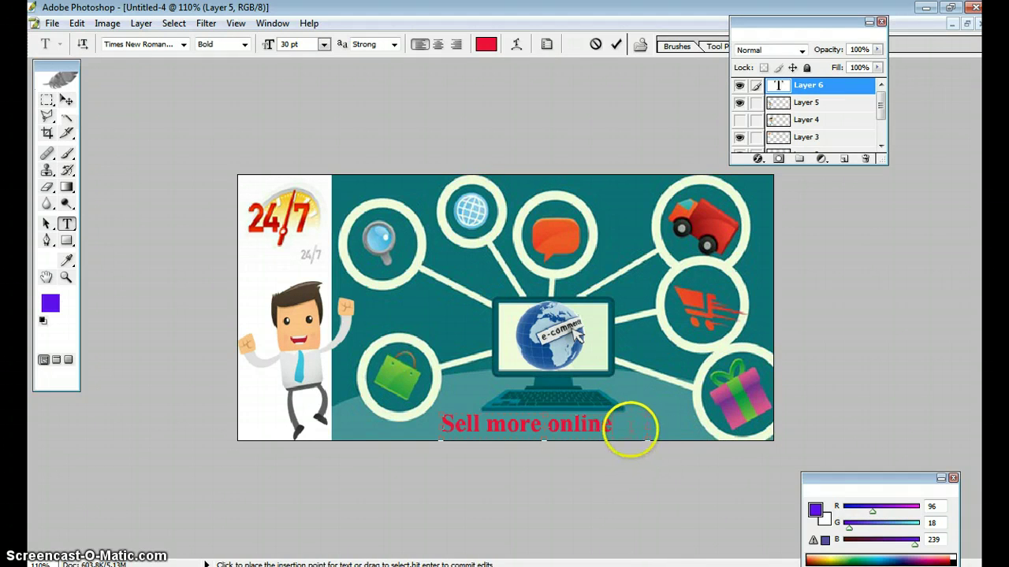
Step: Change the color of the entire "Sell more online" text to the brighter red F50C27
drag(626, 426, 440, 426)
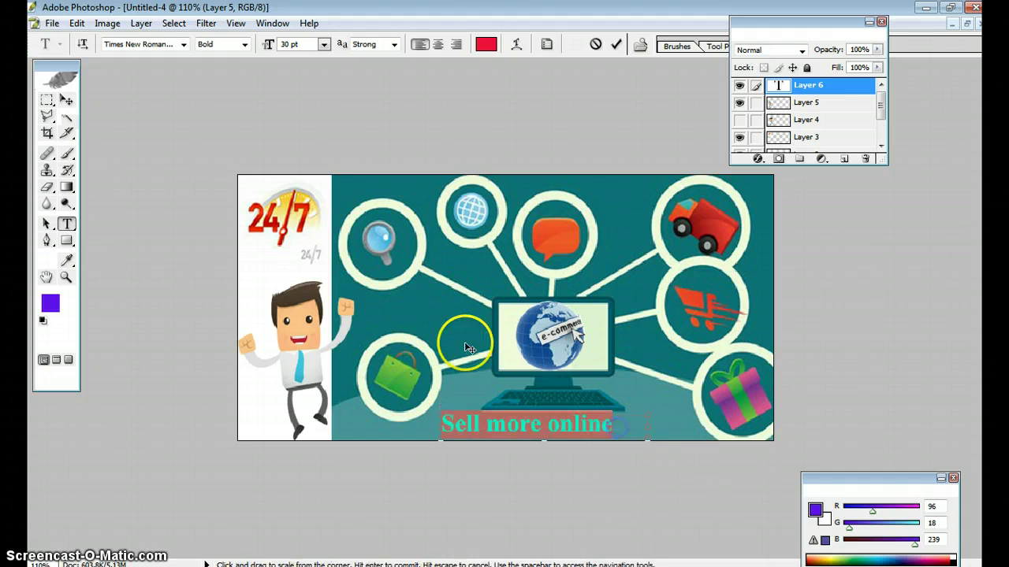
click(481, 43)
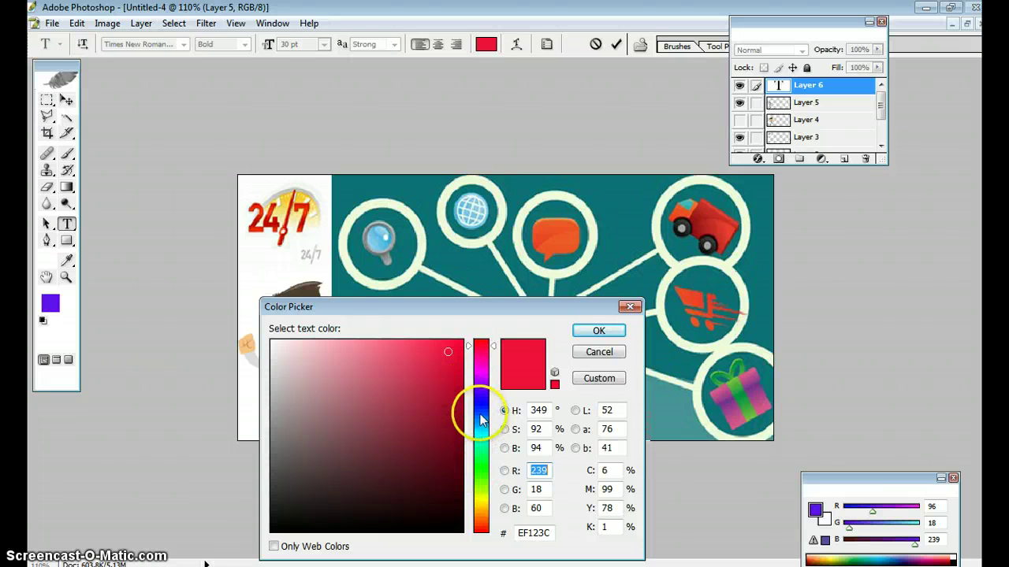
click(481, 347)
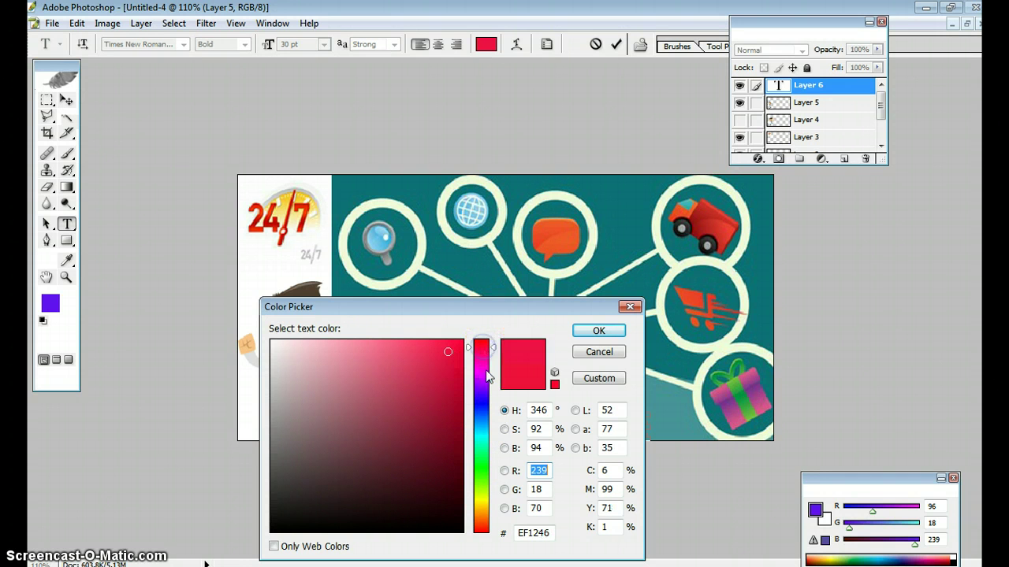
click(450, 347)
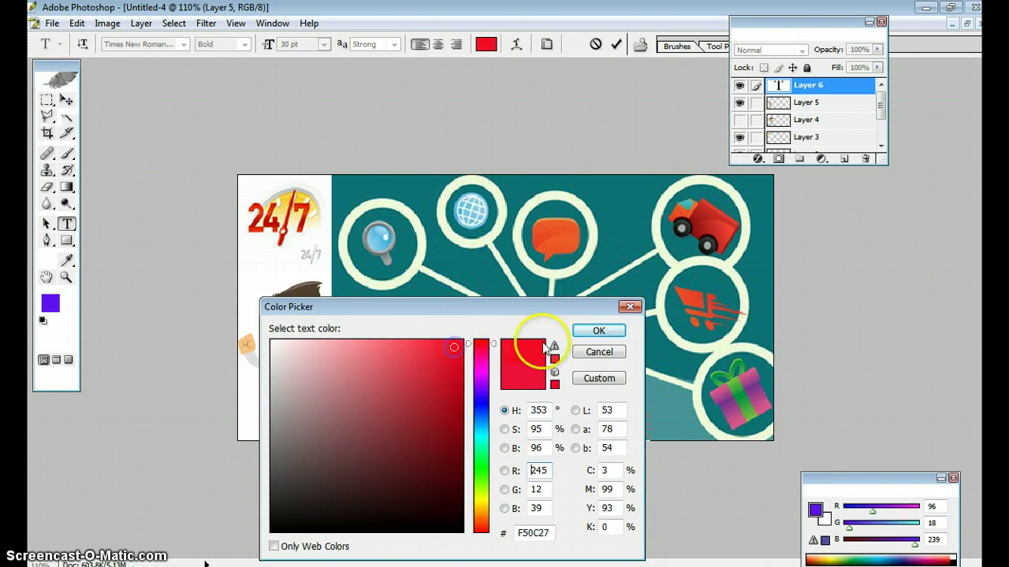
click(595, 331)
click(576, 417)
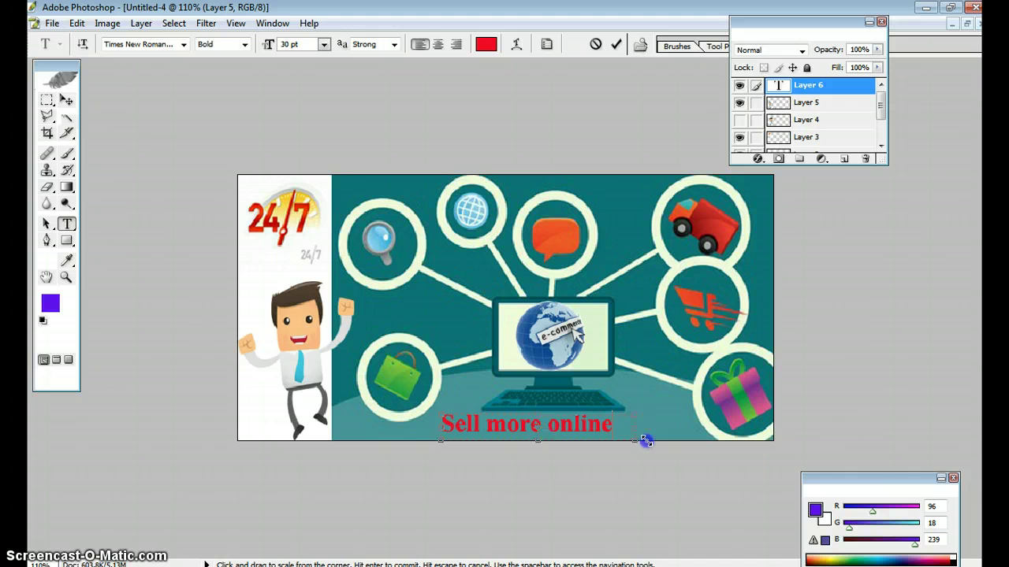
Step: Commit the "Sell more online" text and move it slightly right so it is centered beneath the keyboard
click(47, 100)
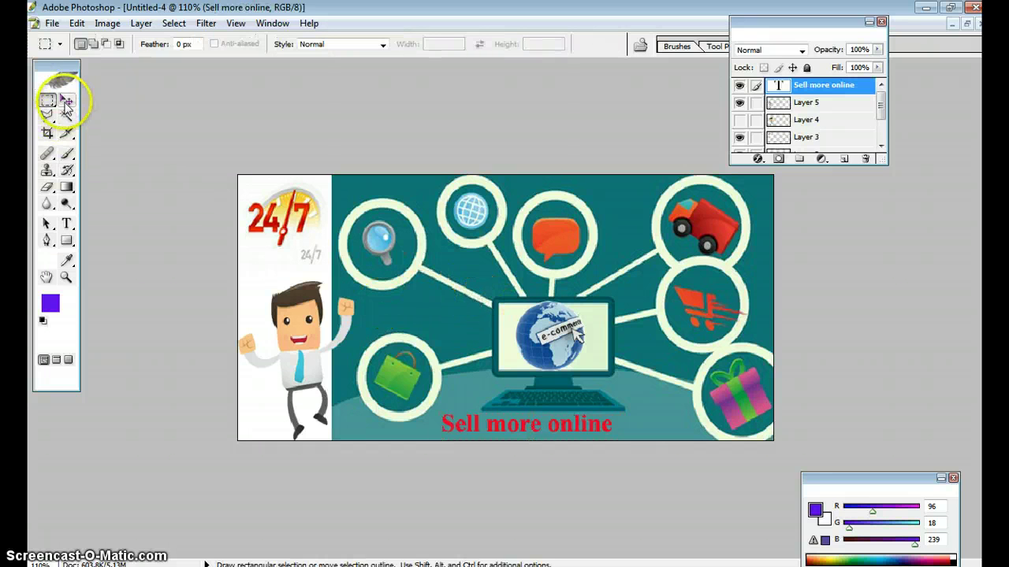
click(66, 100)
drag(513, 427, 545, 426)
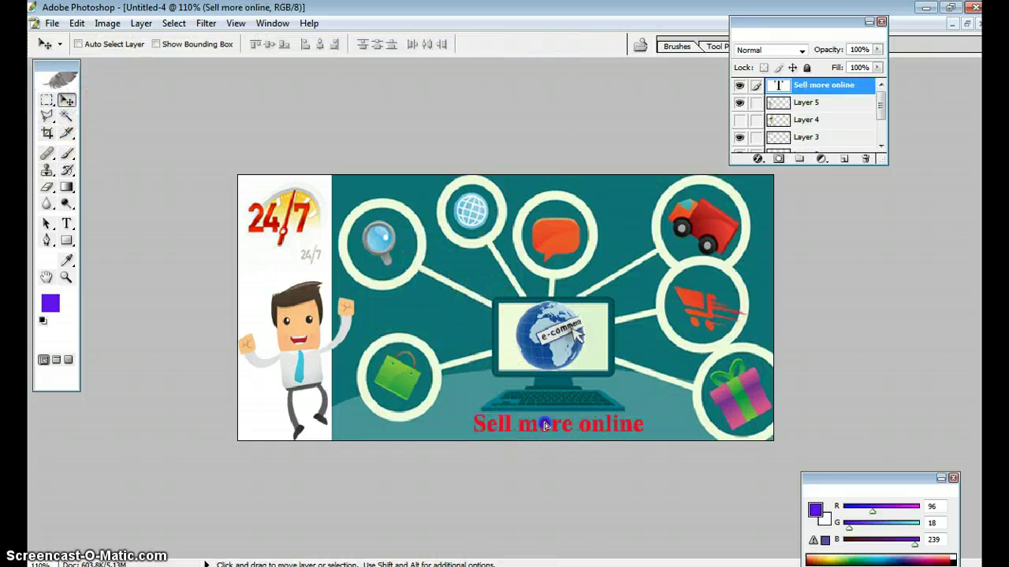